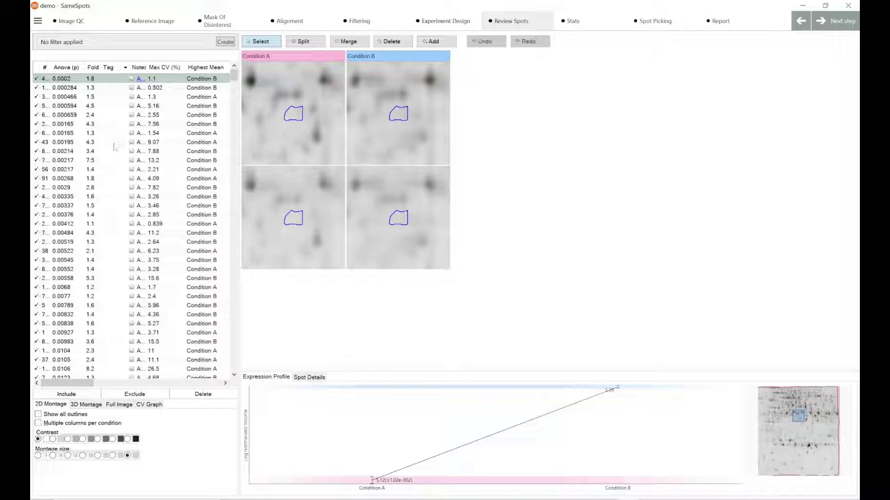
# - View the spot with Anova p 0.00214, then start an Anova p-value quick tag from the top spot's Tag menu
pyautogui.click(99, 150)
pyautogui.click(102, 78)
pyautogui.rightClick(116, 84)
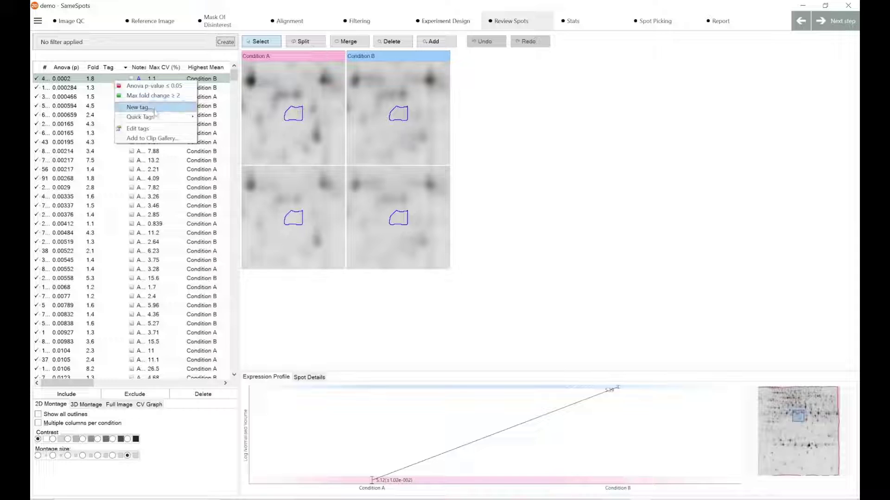
pyautogui.moveTo(163, 119)
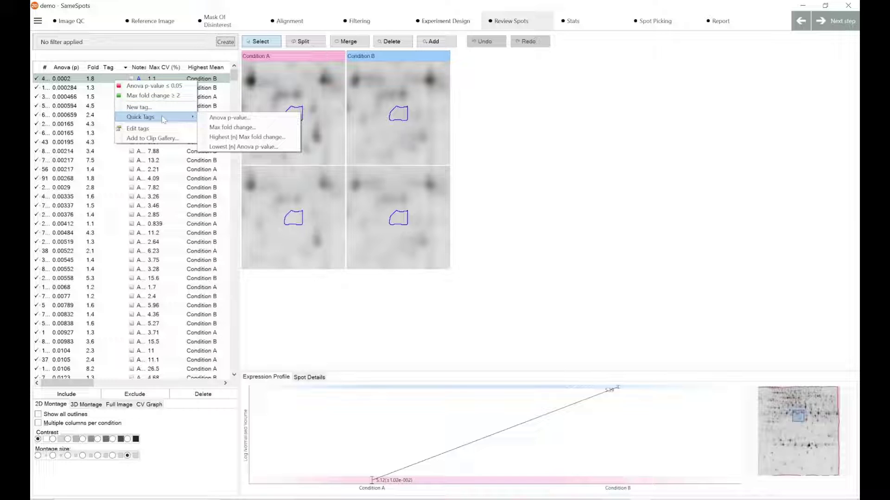
pyautogui.click(222, 118)
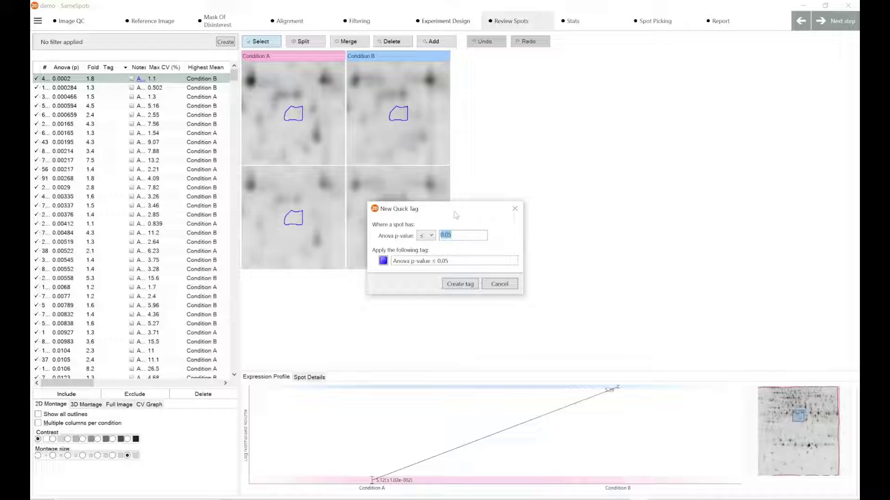
# - Set the tag condition to Anova p-value < 0.05 and create the blue quick tag
pyautogui.click(431, 237)
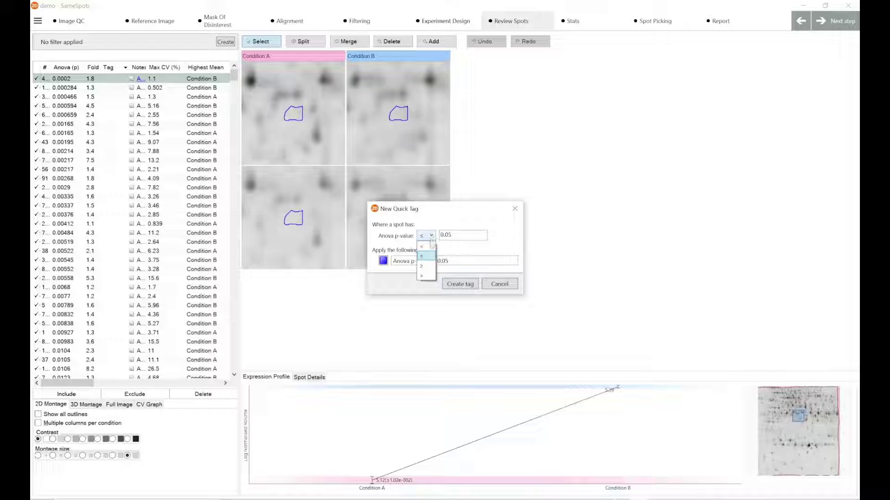
pyautogui.click(432, 242)
pyautogui.click(431, 236)
pyautogui.click(427, 257)
pyautogui.click(431, 236)
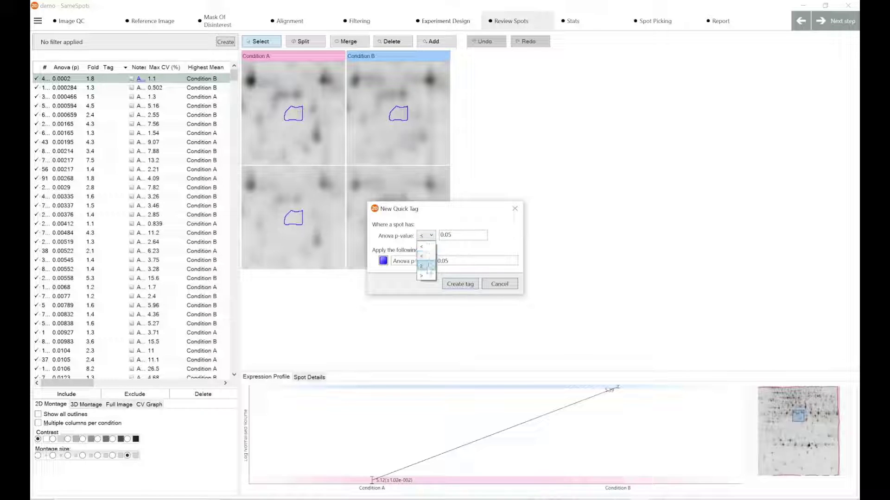
pyautogui.click(427, 267)
pyautogui.click(430, 236)
pyautogui.click(428, 267)
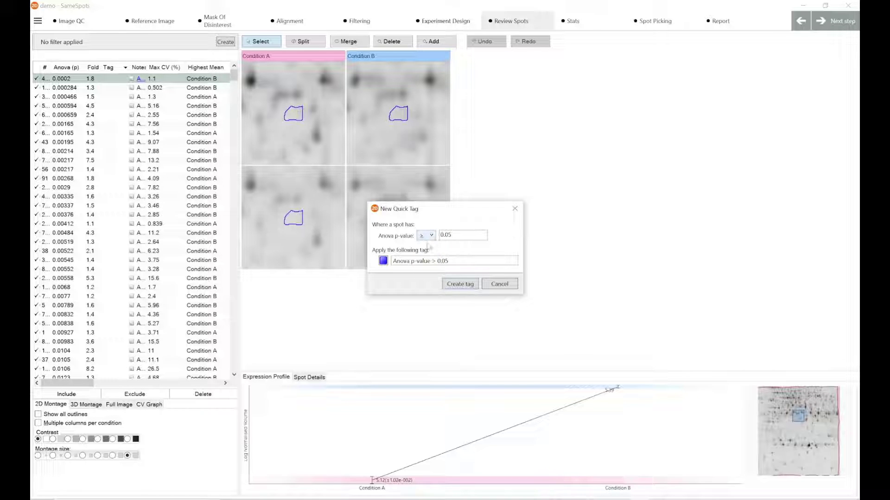
pyautogui.click(431, 237)
pyautogui.click(427, 248)
pyautogui.click(459, 283)
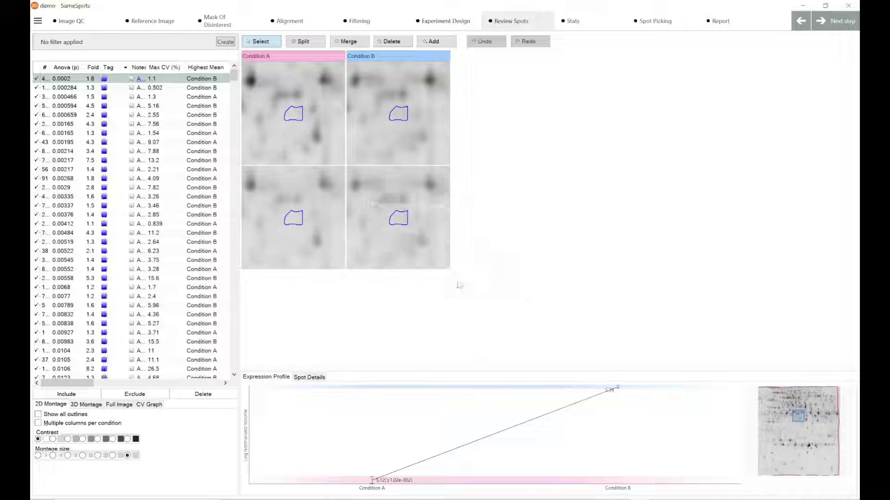
# - Create a 'Max fold change ≥ 2' quick tag with the threshold set to 2
pyautogui.rightClick(115, 99)
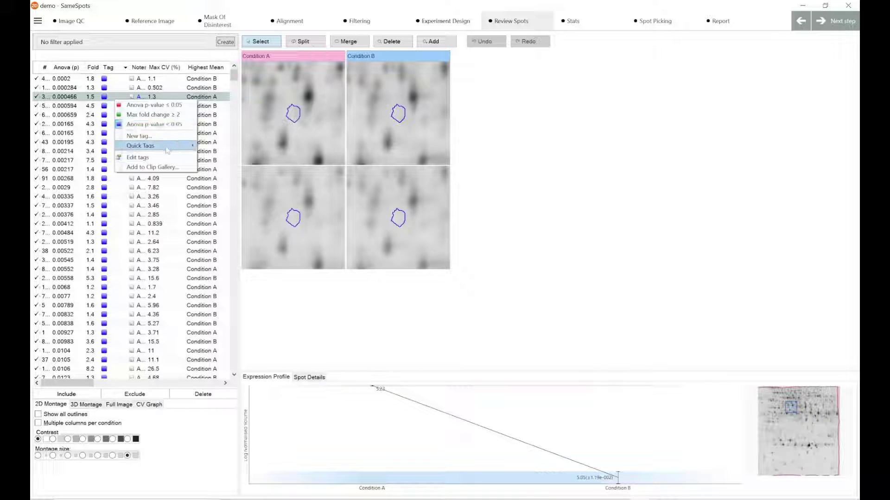
pyautogui.moveTo(167, 151)
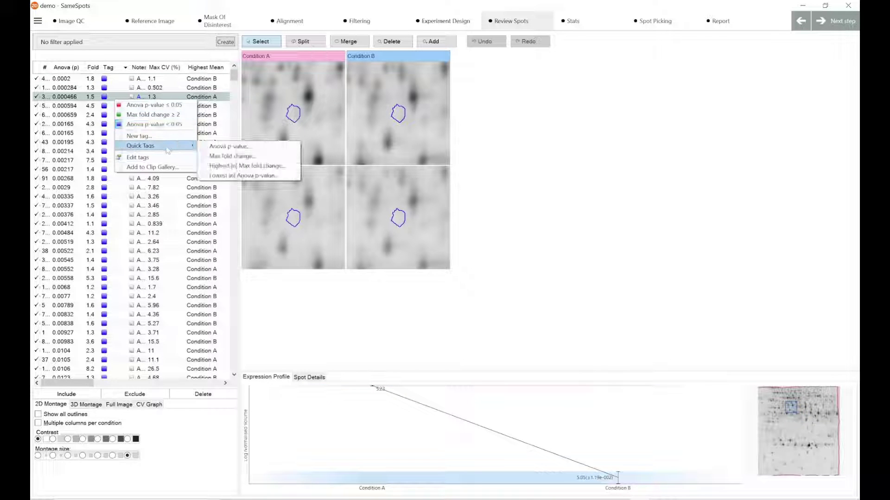
pyautogui.click(223, 156)
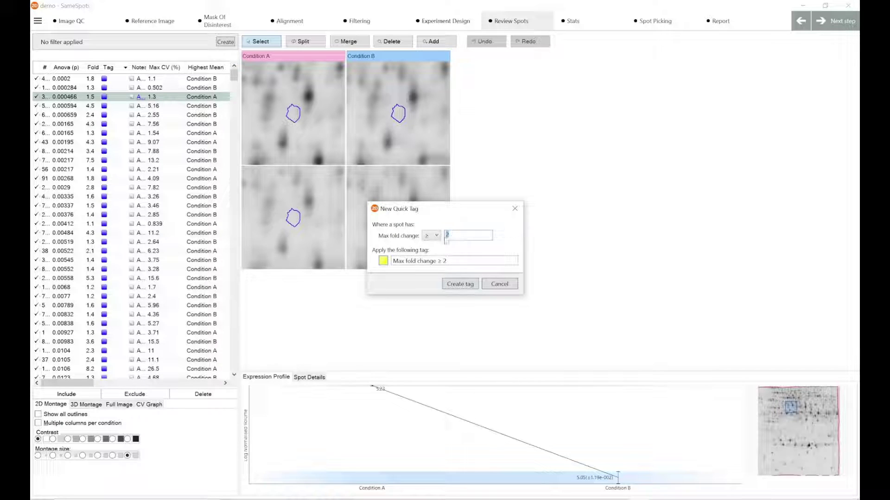
pyautogui.press('BackSpace')
pyautogui.write('5')
pyautogui.press('BackSpace')
pyautogui.write('2')
pyautogui.click(466, 286)
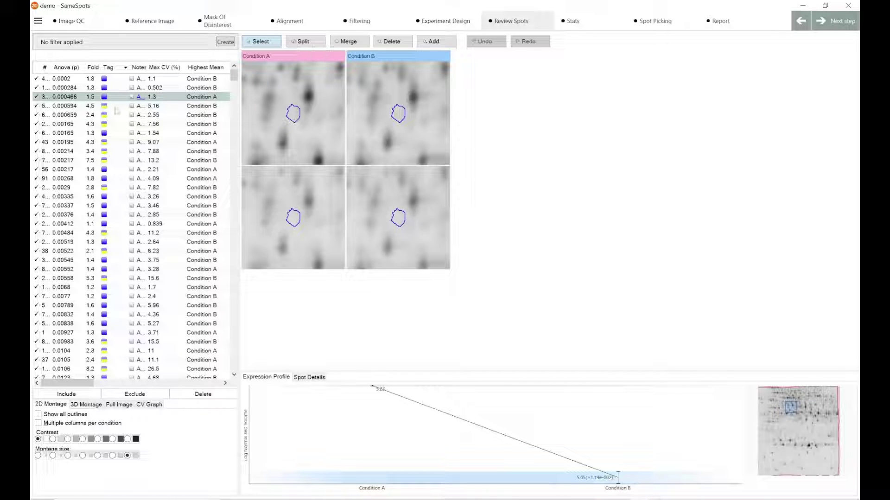
# - Select the spot with Anova p 0.000594 and scroll through the tagged spot list
pyautogui.click(117, 107)
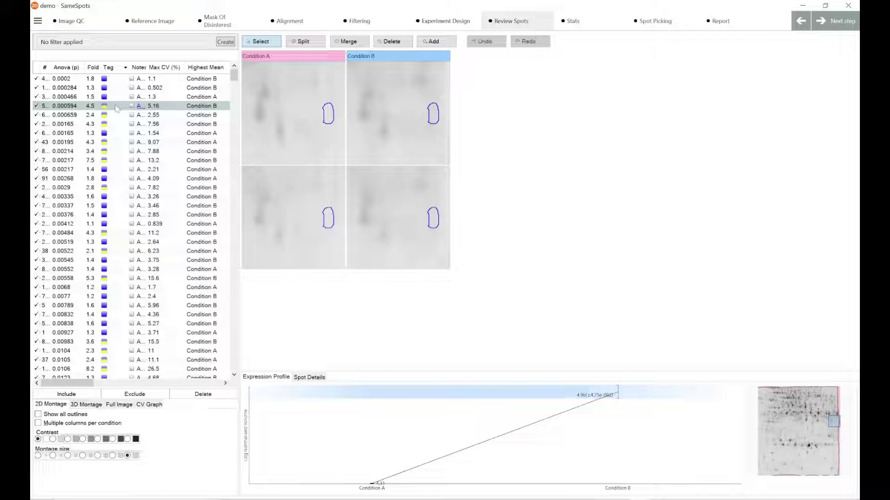
pyautogui.scroll(-4, 119, 149)
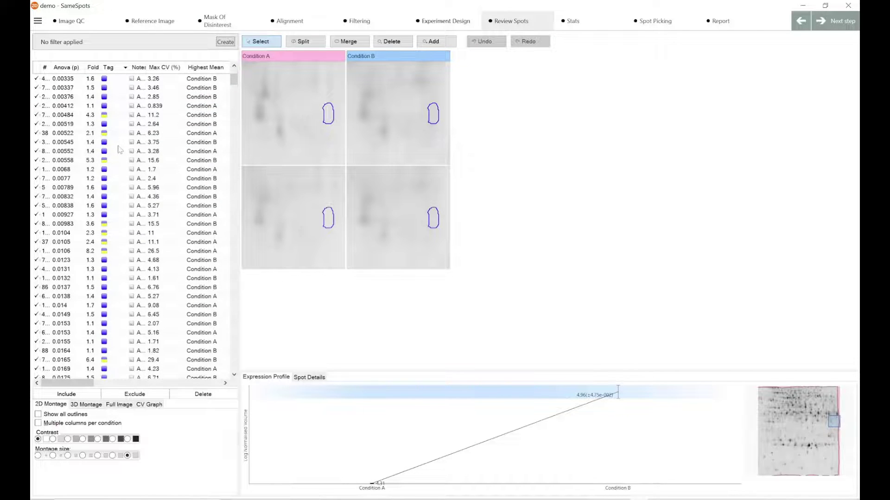
pyautogui.scroll(-3, 119, 149)
pyautogui.scroll(7, 120, 149)
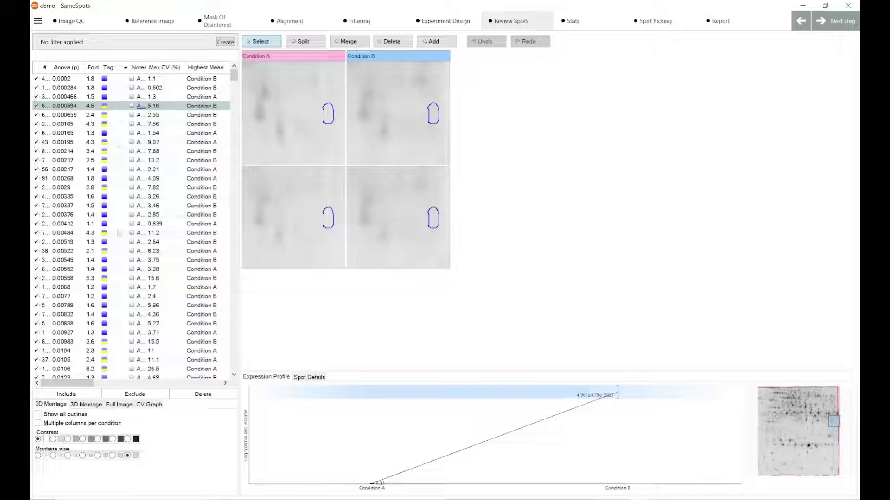
# - Set the montage contrast to the second option, one step above the lightest
pyautogui.click(68, 439)
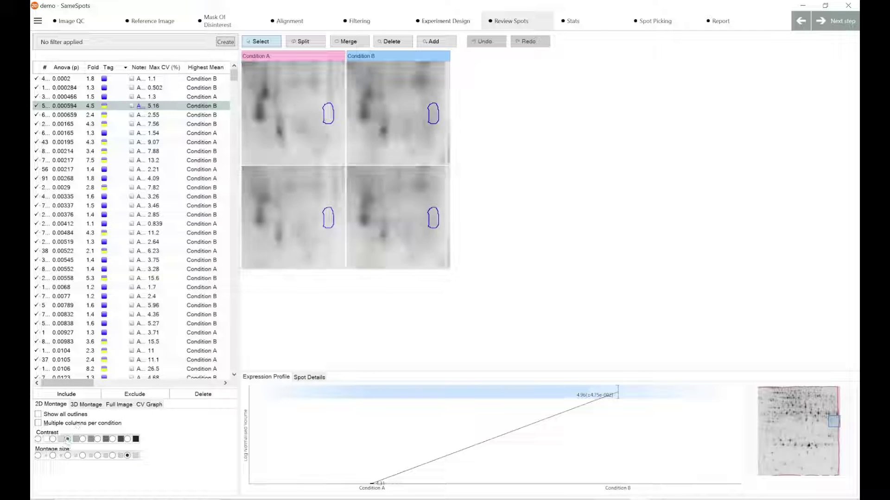
pyautogui.click(83, 440)
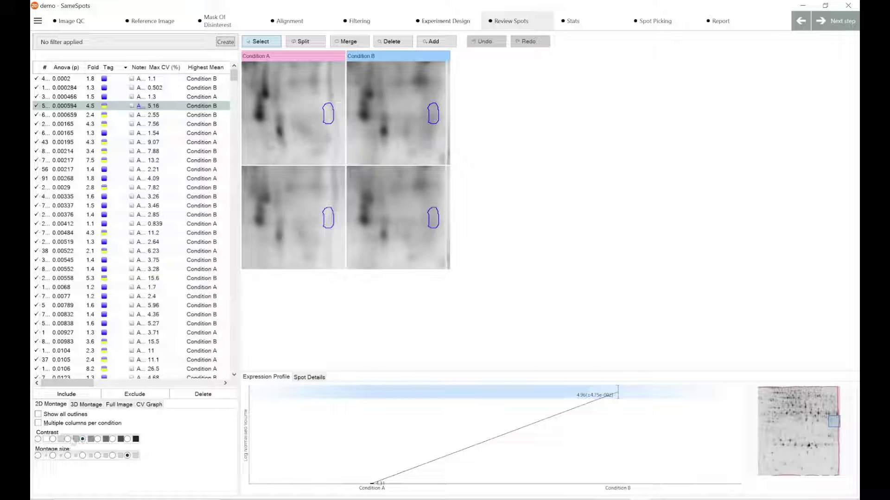
pyautogui.click(68, 440)
pyautogui.click(53, 439)
pyautogui.click(38, 439)
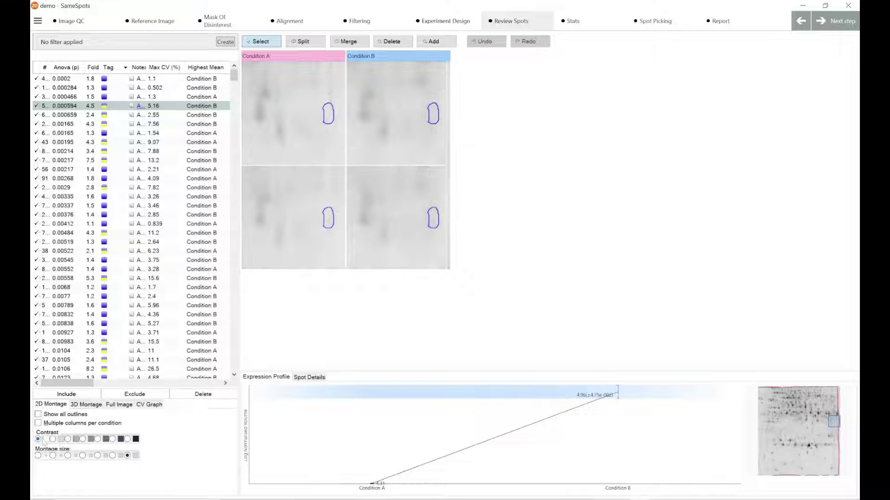
pyautogui.click(53, 439)
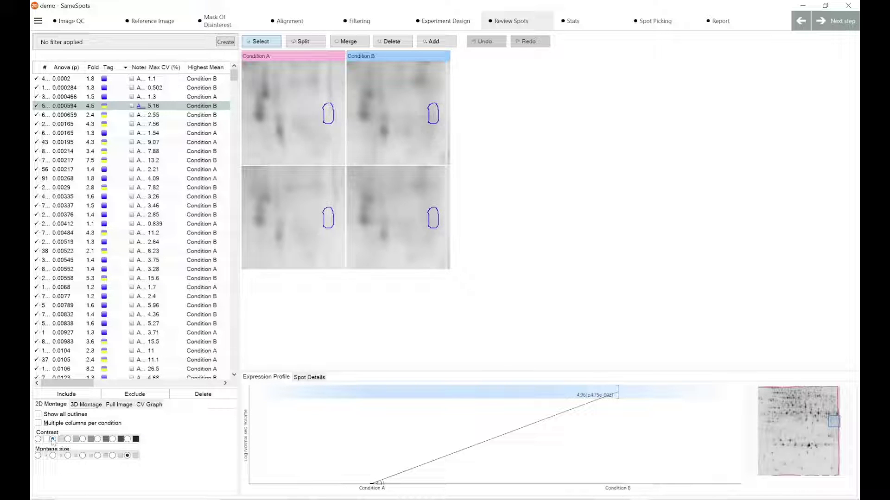
# - Set the montage size to the largest option to enlarge each gel image
pyautogui.click(82, 455)
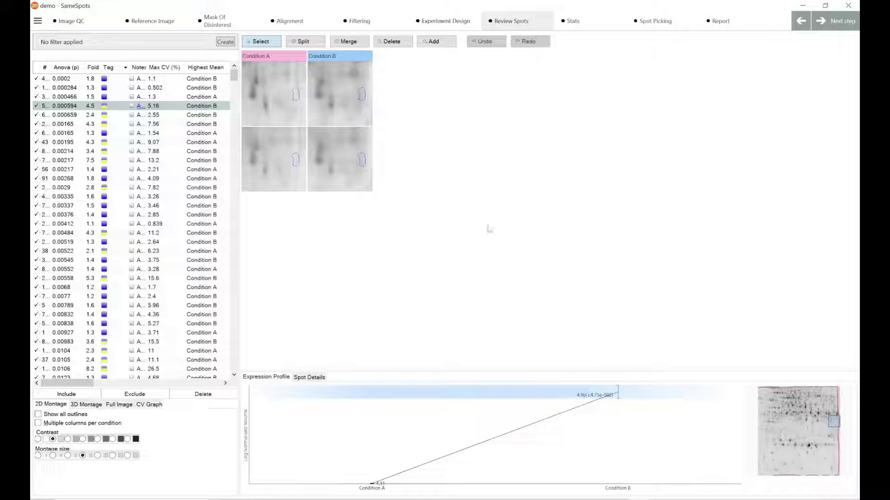
pyautogui.click(97, 456)
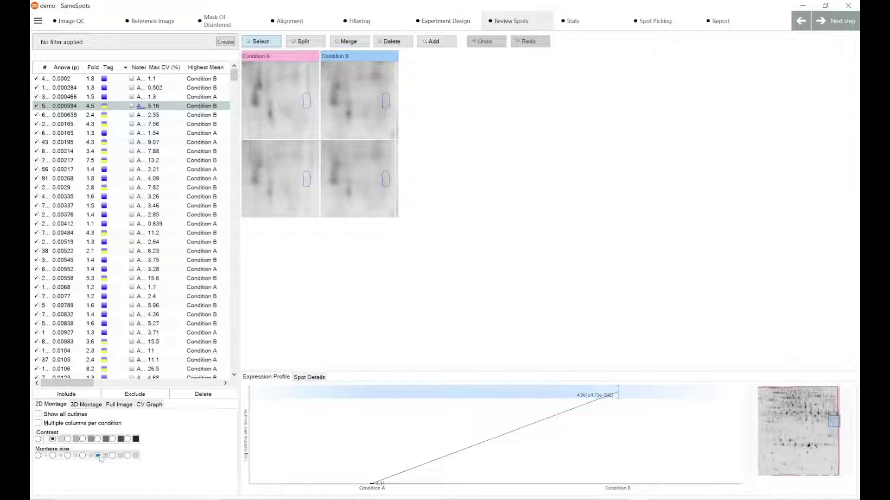
pyautogui.click(112, 456)
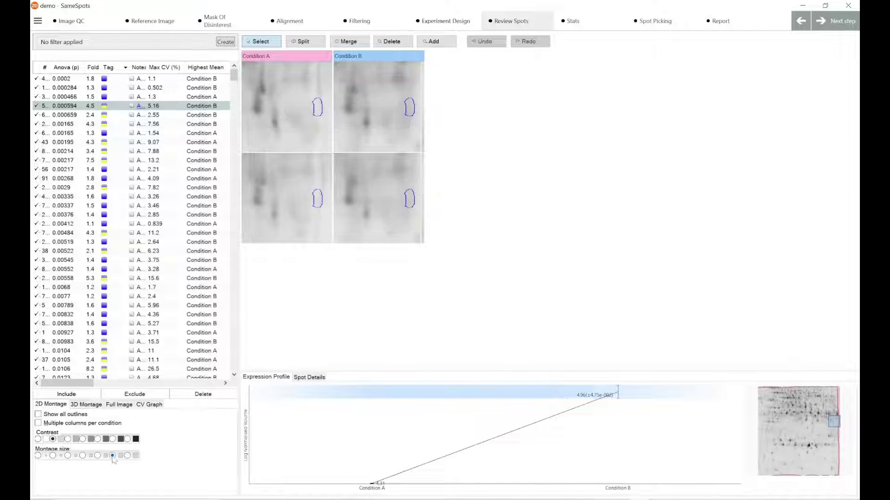
pyautogui.click(67, 456)
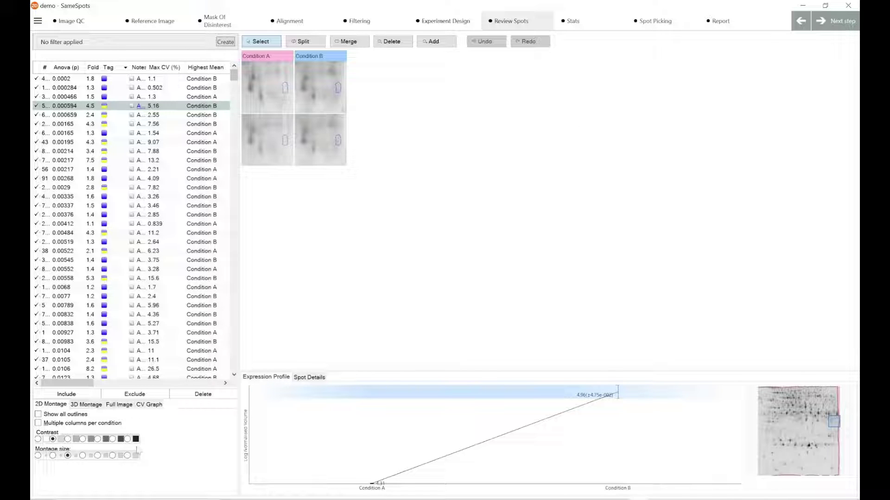
pyautogui.click(127, 456)
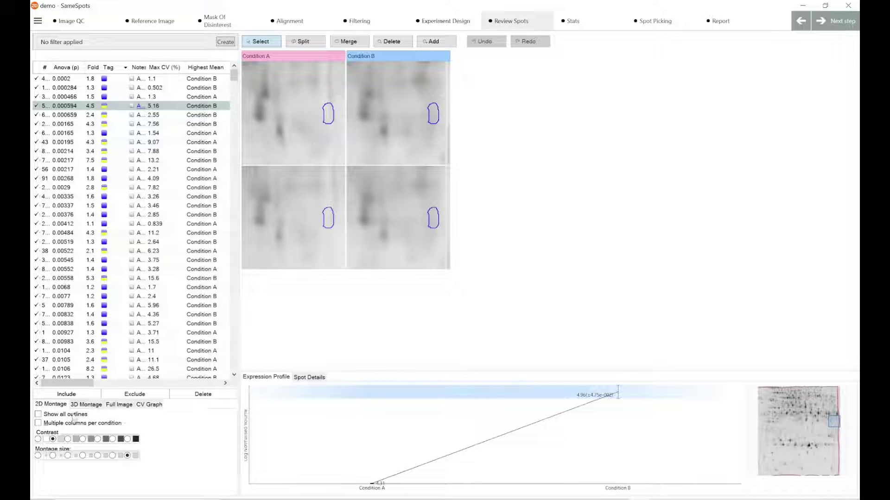
# - Show all spot outlines, select the Anova p 0.721 spot on the gel, and switch to 3D Montage
pyautogui.click(74, 417)
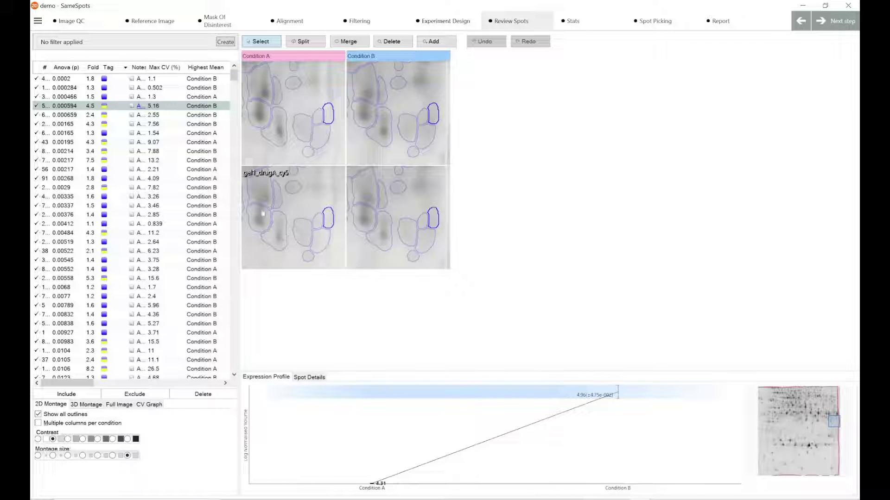
pyautogui.click(278, 234)
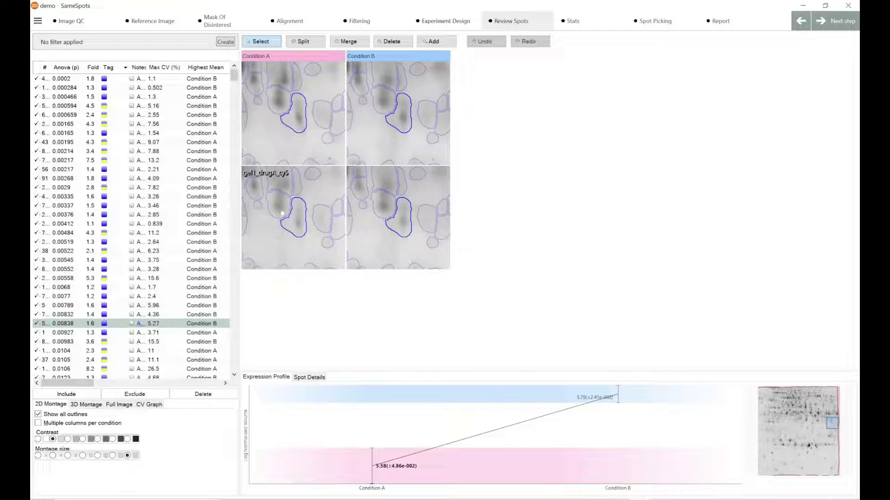
pyautogui.click(282, 213)
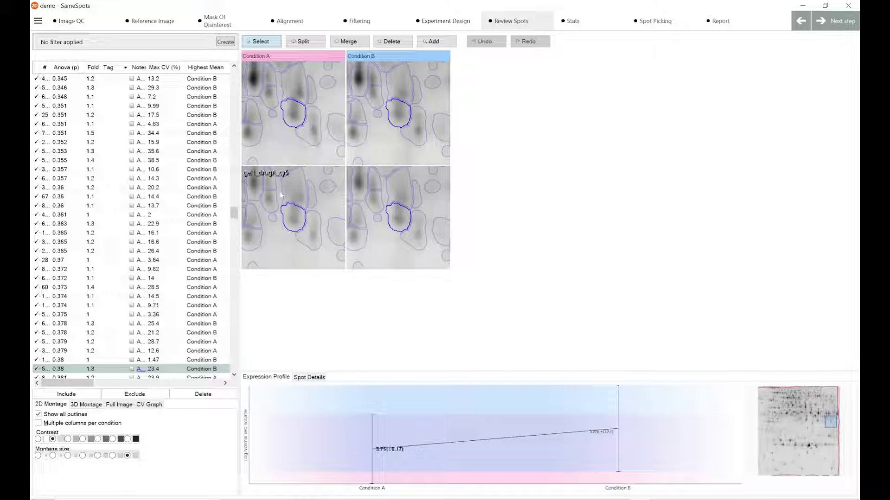
pyautogui.click(283, 175)
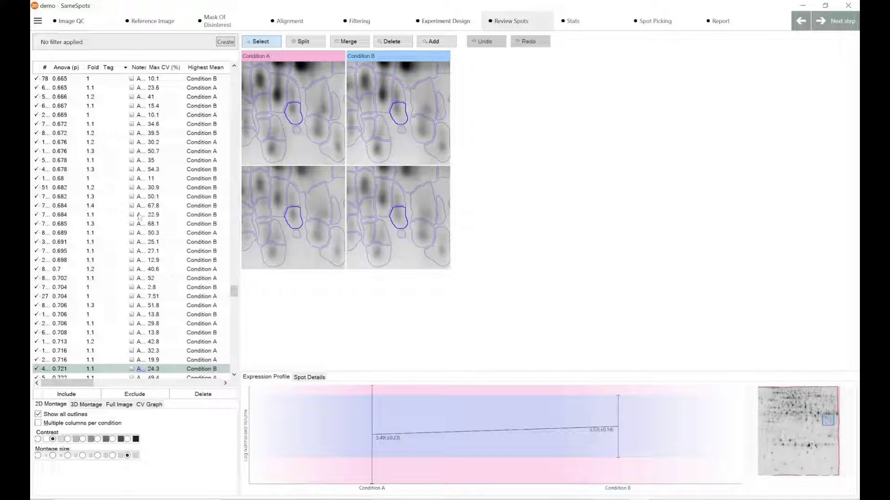
pyautogui.click(87, 404)
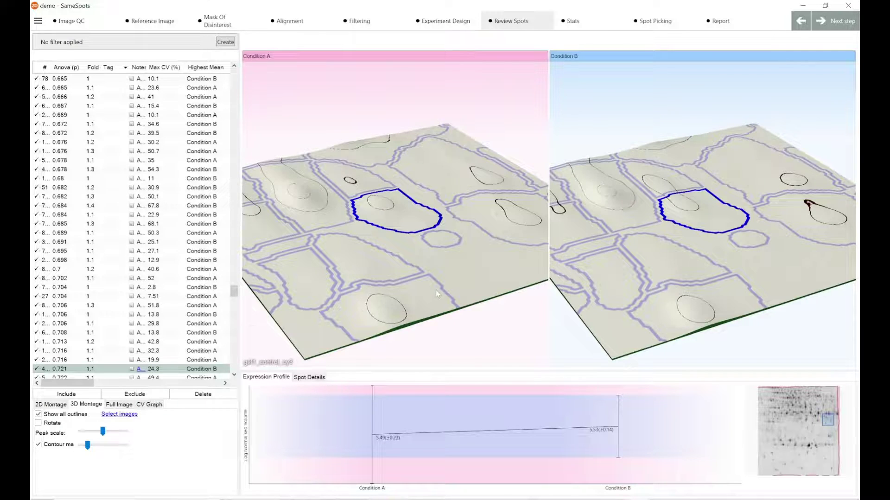
# - Adjust peak height, contour lines and tilt of both condition 3D surfaces toward a top-down view
pyautogui.moveTo(438, 296); pyautogui.dragTo(432, 272)
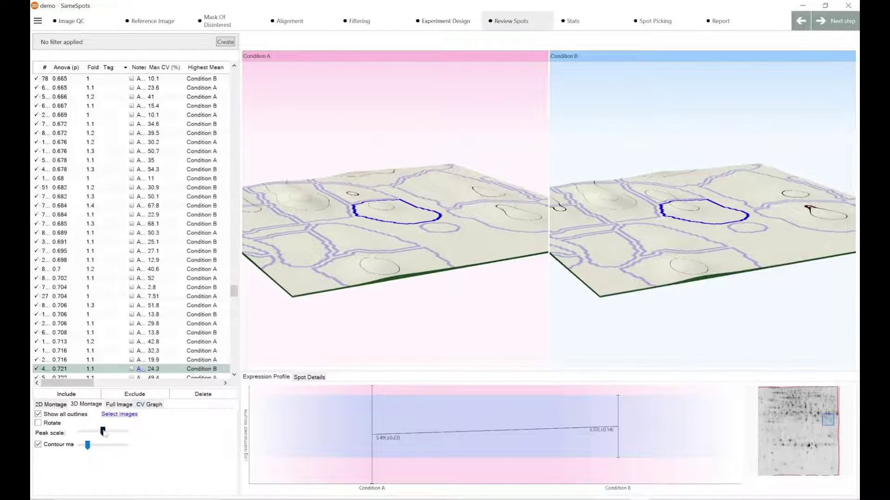
pyautogui.moveTo(103, 431); pyautogui.dragTo(141, 434)
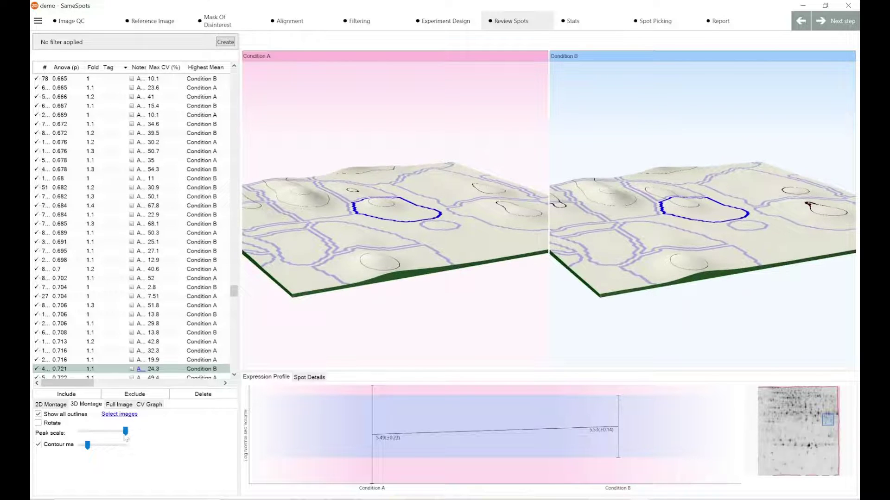
pyautogui.moveTo(87, 445)
pyautogui.mouseDown()
pyautogui.moveTo(102, 448)
pyautogui.moveTo(91, 449)
pyautogui.mouseUp()
pyautogui.moveTo(441, 266); pyautogui.dragTo(423, 308)
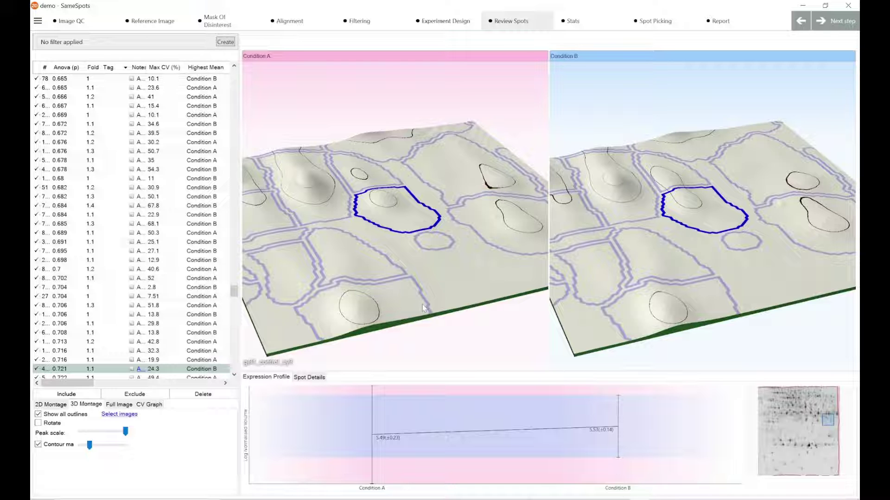
pyautogui.moveTo(423, 308); pyautogui.dragTo(362, 342)
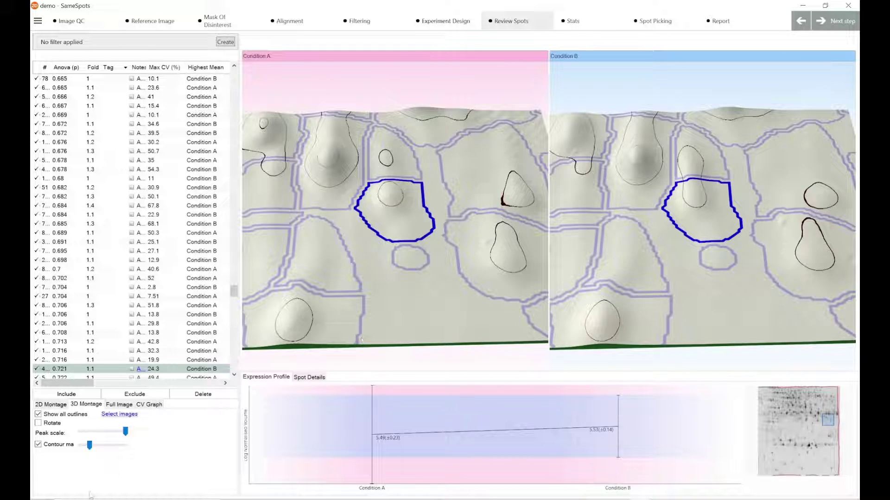
# - Select a spot on the Full Image gel, then display the Max CV (%) graph
pyautogui.click(119, 405)
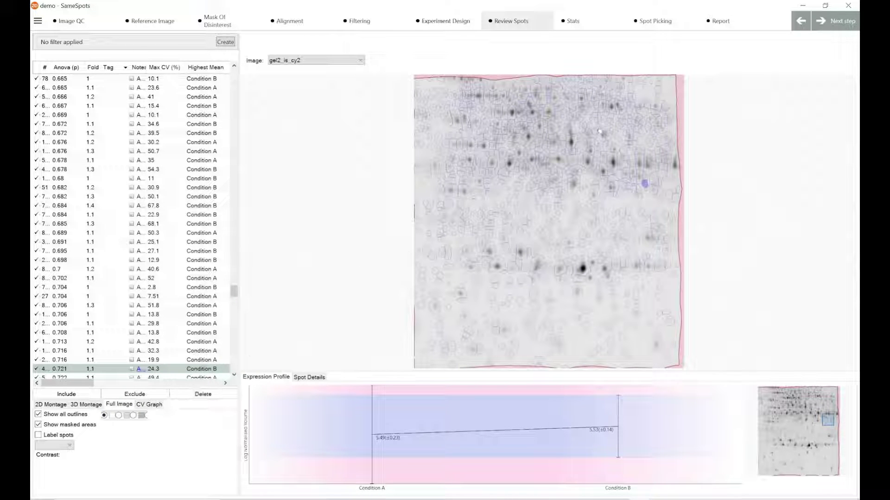
pyautogui.click(560, 158)
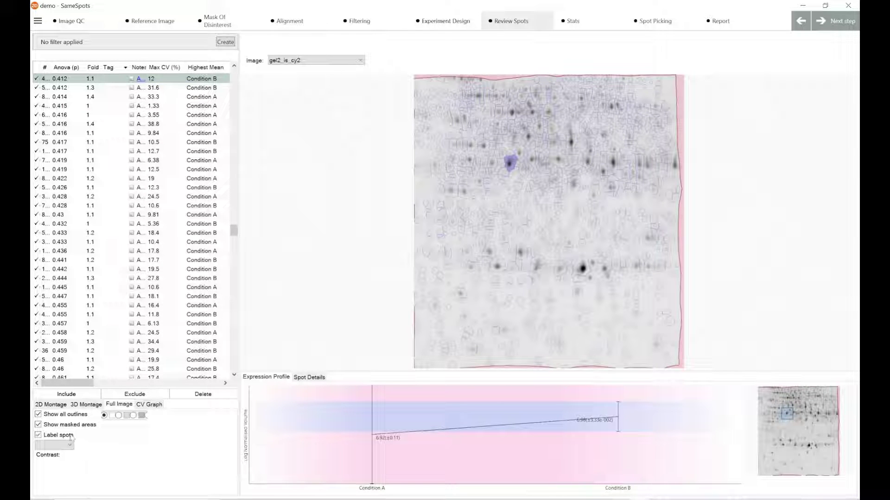
pyautogui.click(158, 407)
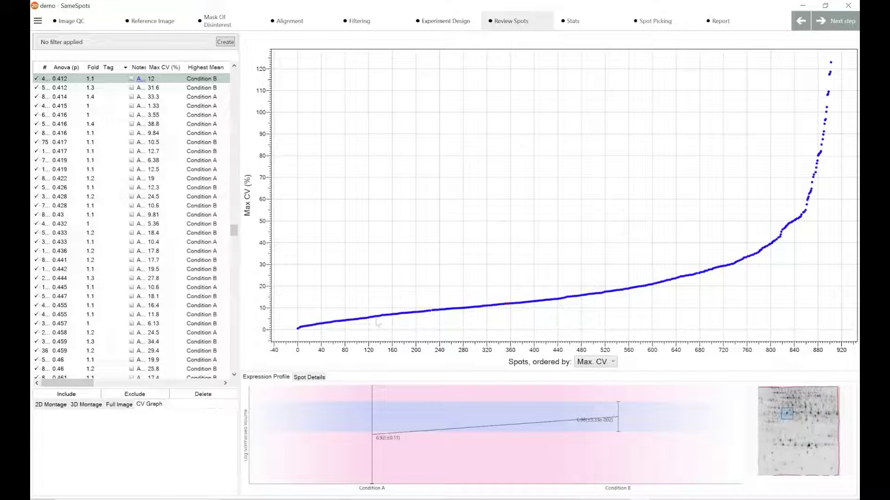
# - Return to the 2D montage and select the spot with Anova p 0.00165 near the list top
pyautogui.click(45, 406)
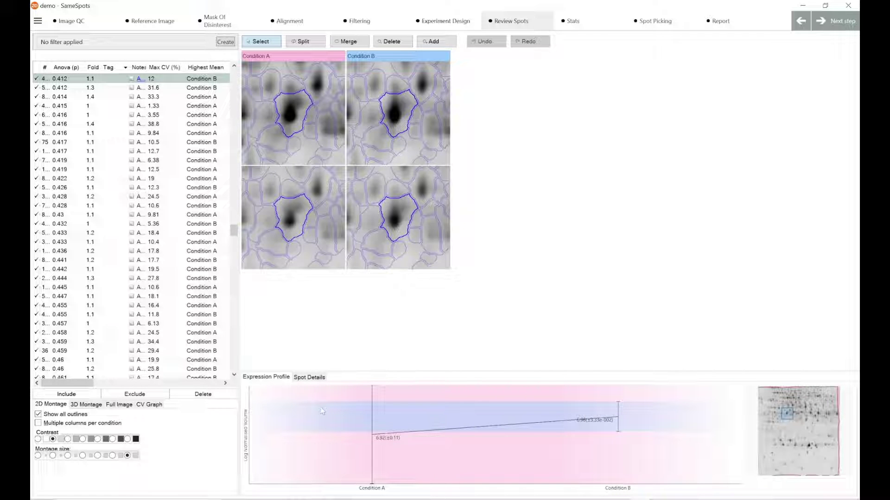
pyautogui.scroll(10, 100, 188)
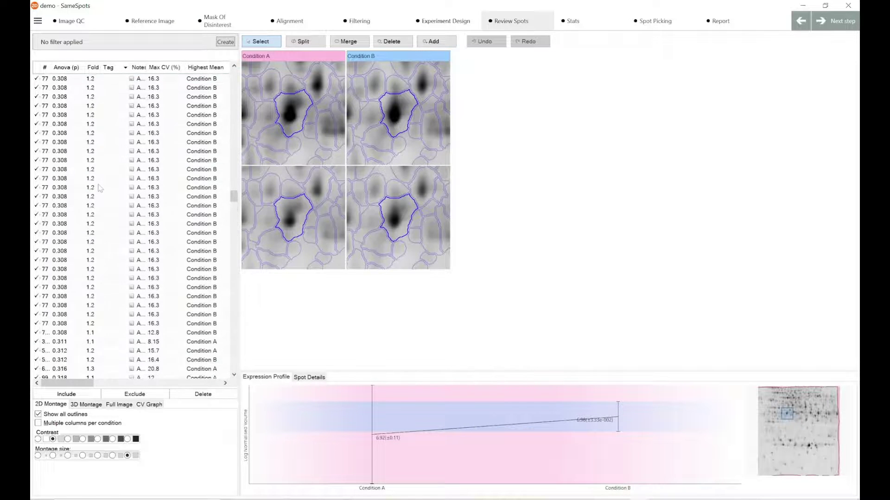
pyautogui.scroll(15, 100, 187)
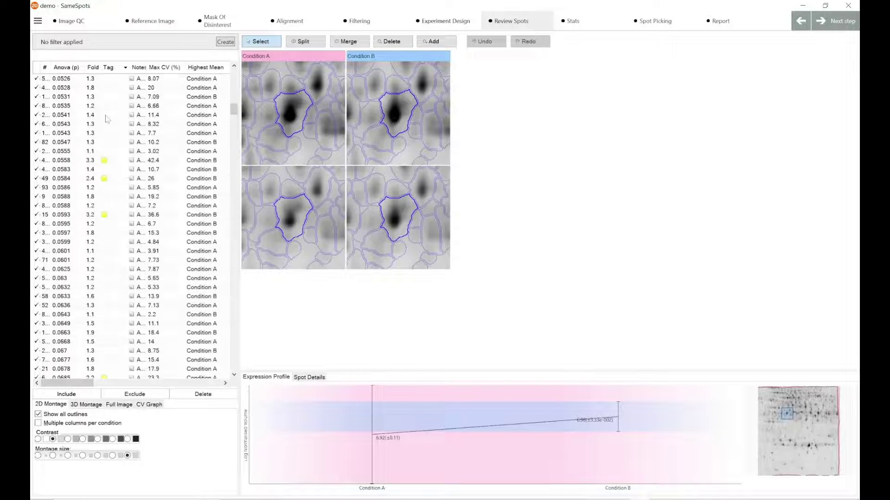
pyautogui.scroll(10, 107, 119)
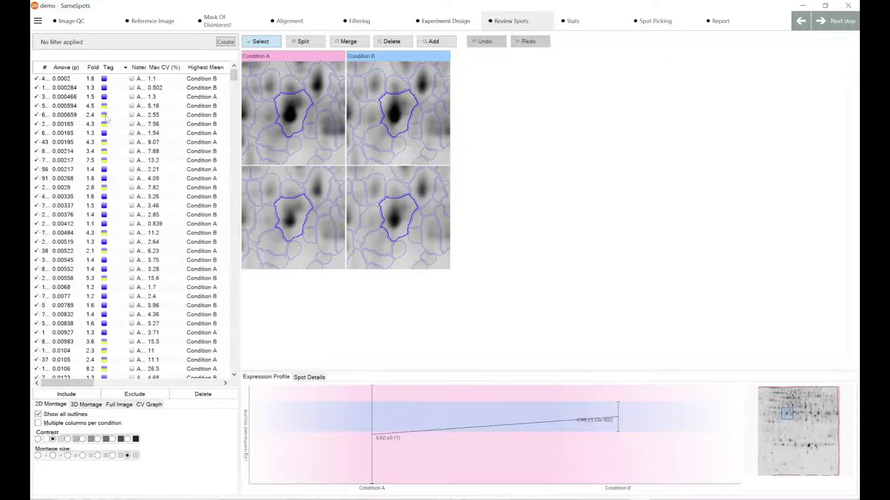
pyautogui.click(66, 125)
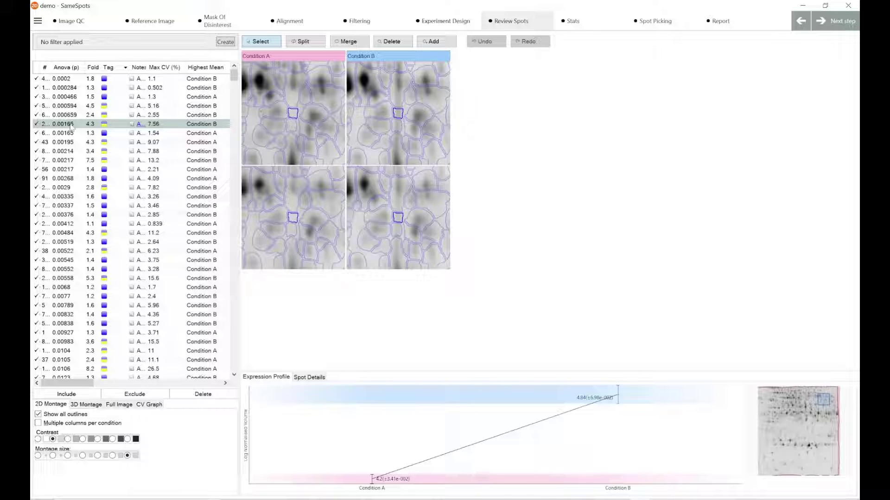
pyautogui.click(76, 405)
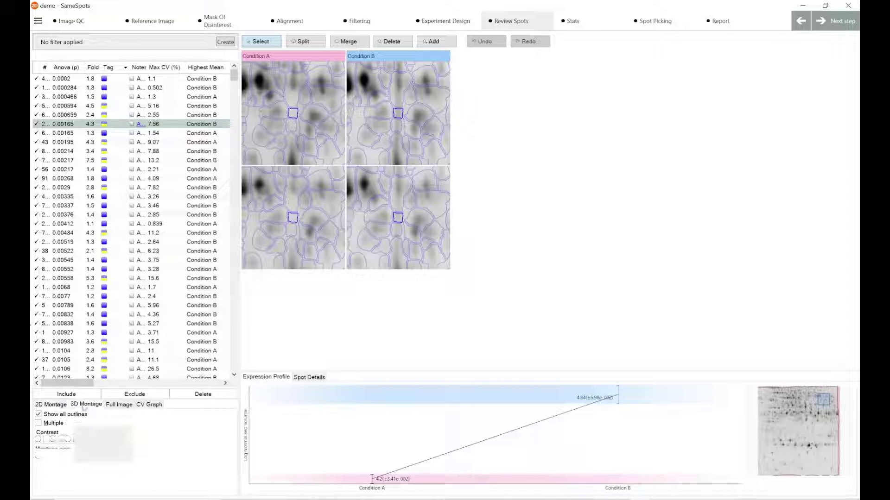
pyautogui.moveTo(363, 308); pyautogui.dragTo(356, 332)
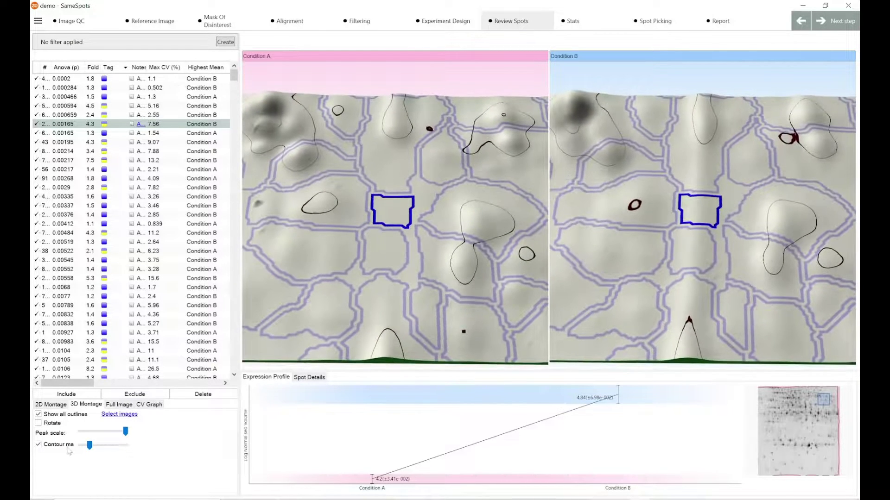
pyautogui.click(57, 405)
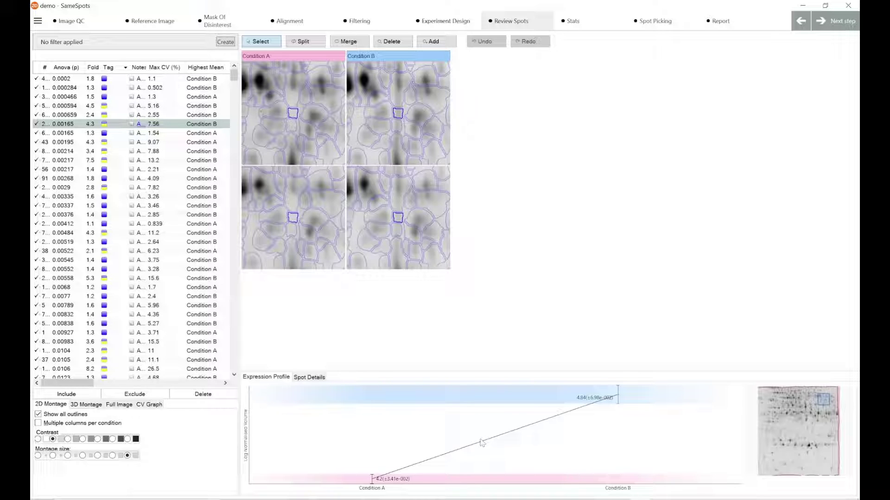
# - Show per-gel normalized volume, volume, background and peak height in Spot Details
pyautogui.click(322, 379)
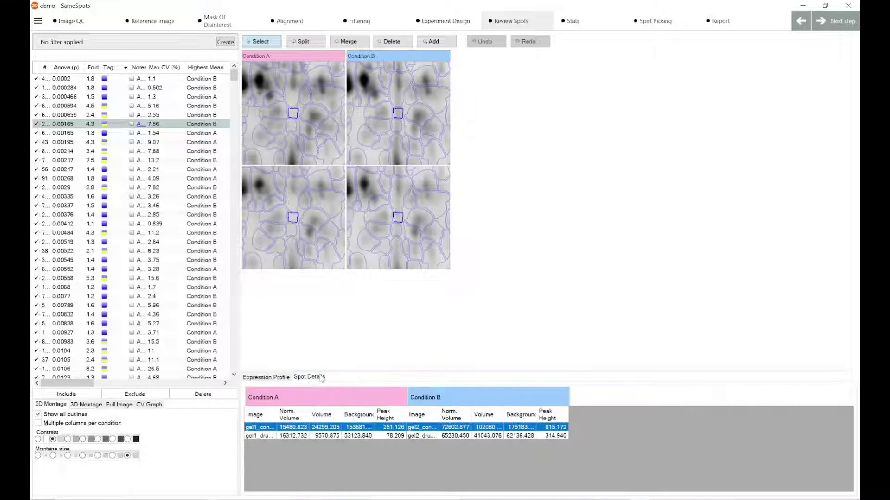
# - Restore the expression profile and select the Anova p 0.833 spot from the gel thumbnail
pyautogui.click(275, 379)
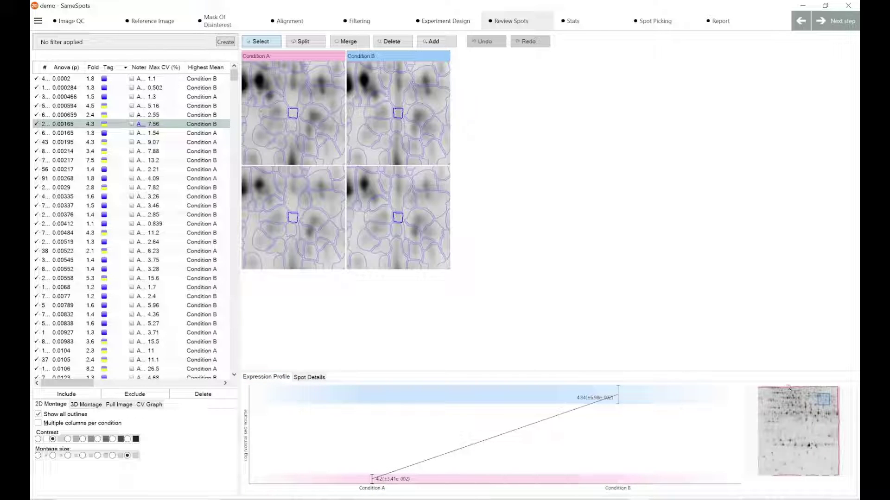
pyautogui.moveTo(821, 403)
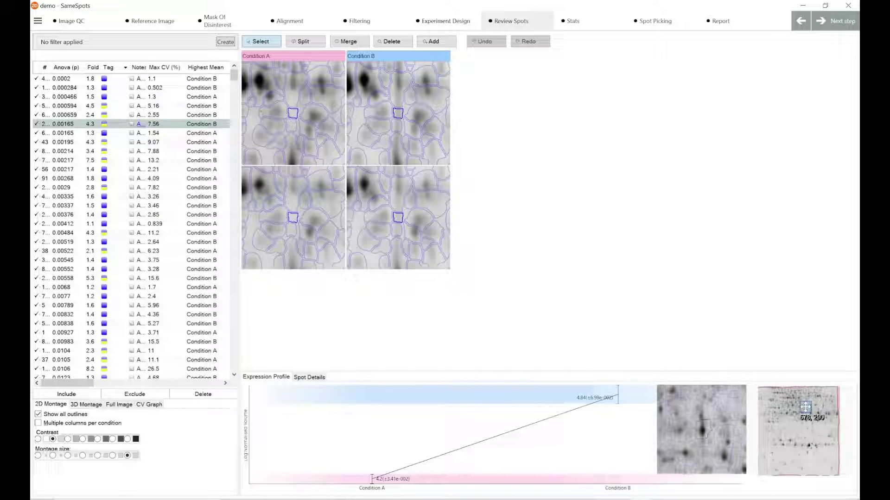
pyautogui.click(805, 408)
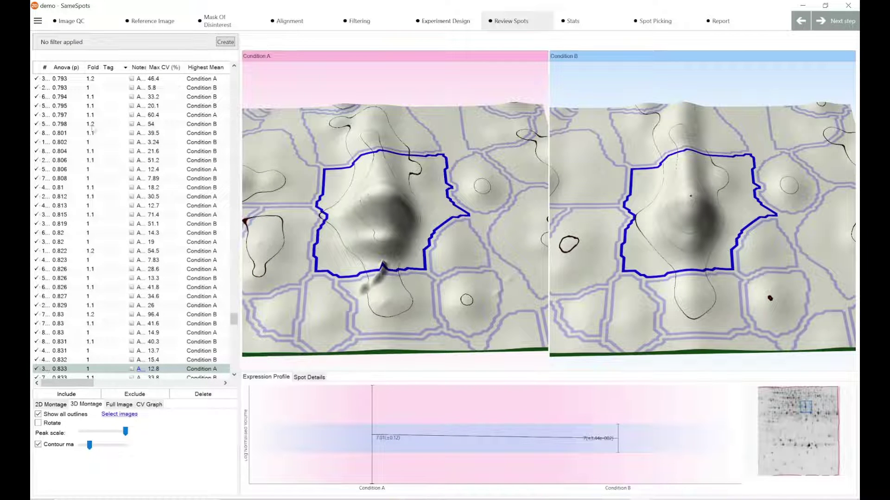
# - Select the ANOVA p 0.797 spot and view its 2D montage (5.42 vs 5.35 profile)
pyautogui.click(58, 115)
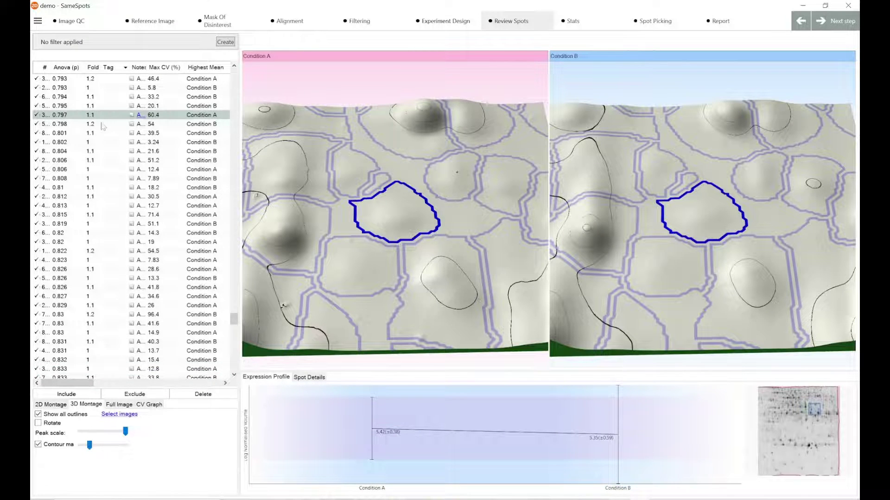
pyautogui.scroll(20, 36, 345)
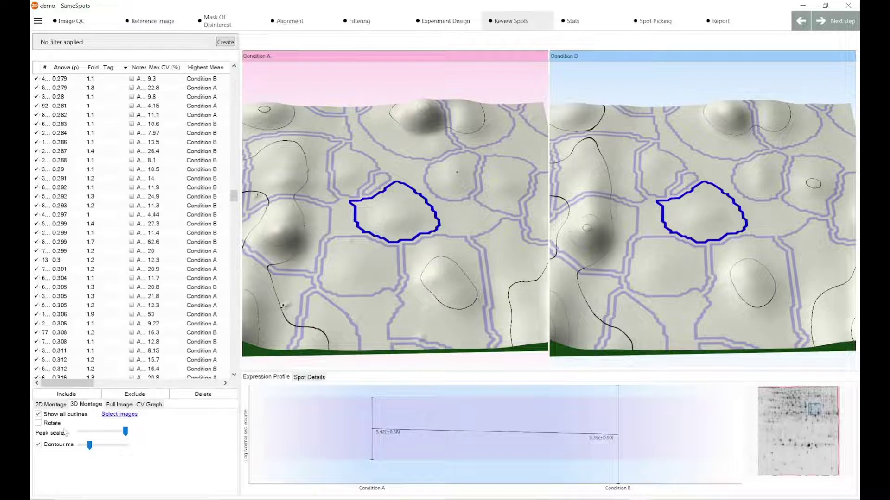
pyautogui.click(58, 404)
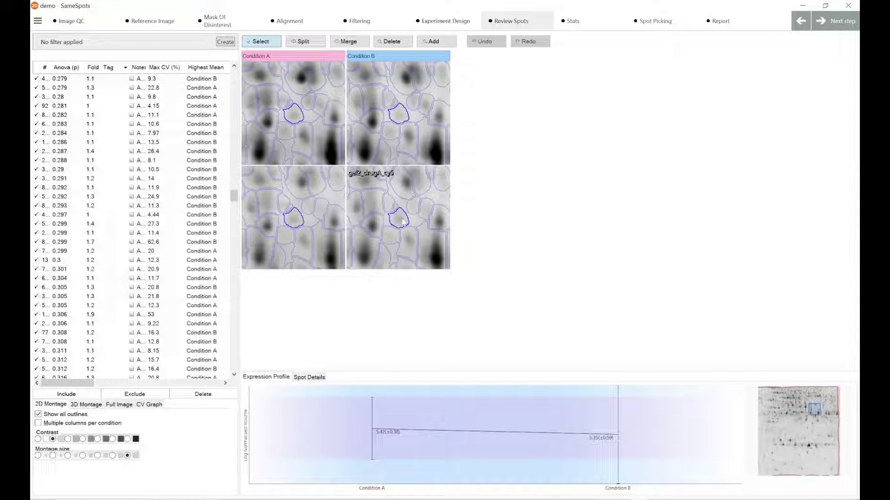
# - Delete the outlined spot from every gel with the Delete tool, leaving the Add tool ready
pyautogui.click(391, 42)
pyautogui.click(402, 217)
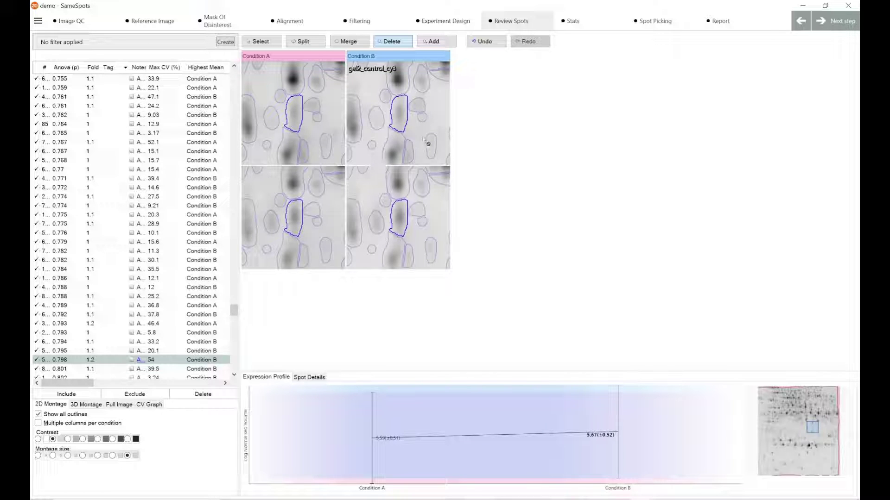
pyautogui.click(434, 41)
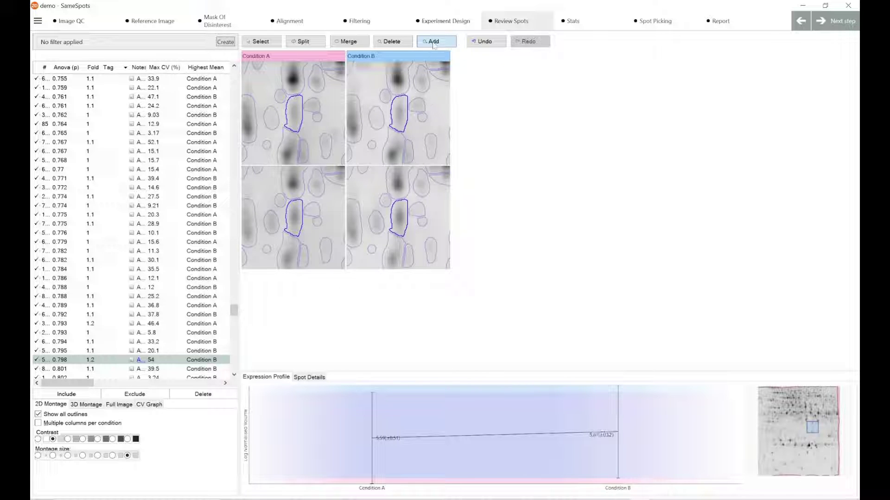
# - Draw two new spot outlines beside the outlined spot in Condition B and add the montage to the clip gallery
pyautogui.click(437, 106)
pyautogui.moveTo(435, 106); pyautogui.dragTo(444, 115)
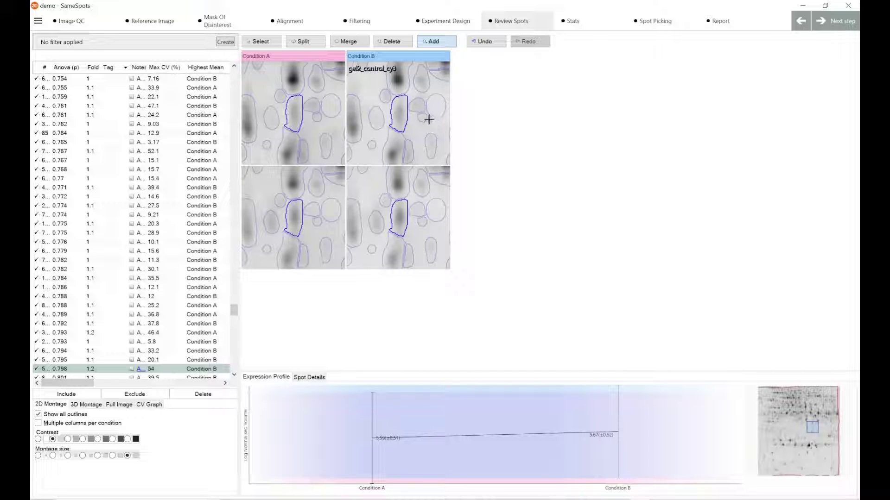
pyautogui.moveTo(428, 120); pyautogui.dragTo(441, 140)
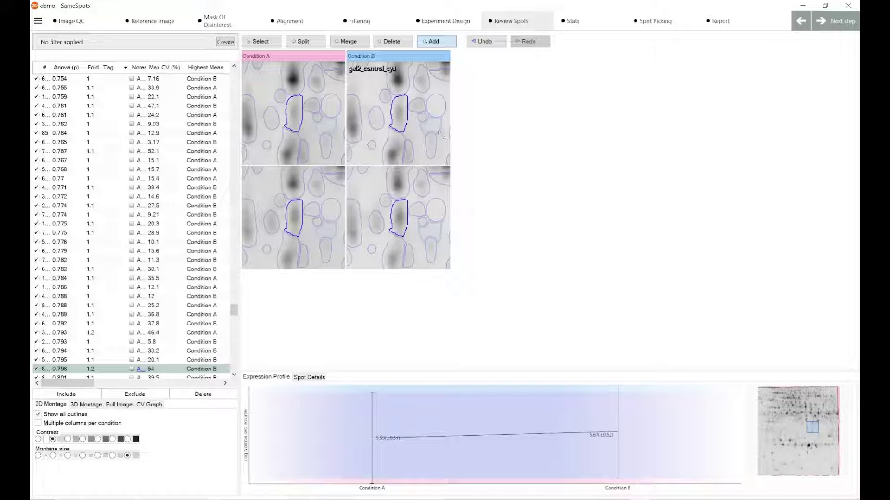
pyautogui.rightClick(439, 133)
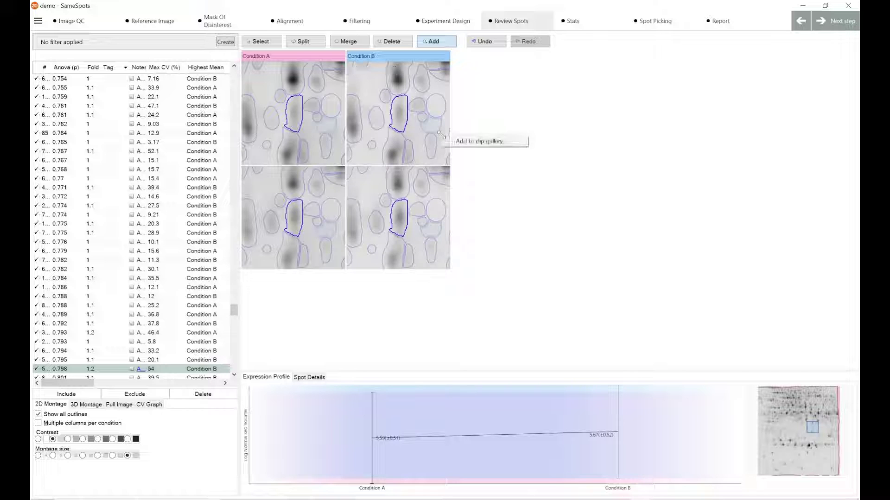
pyautogui.click(436, 131)
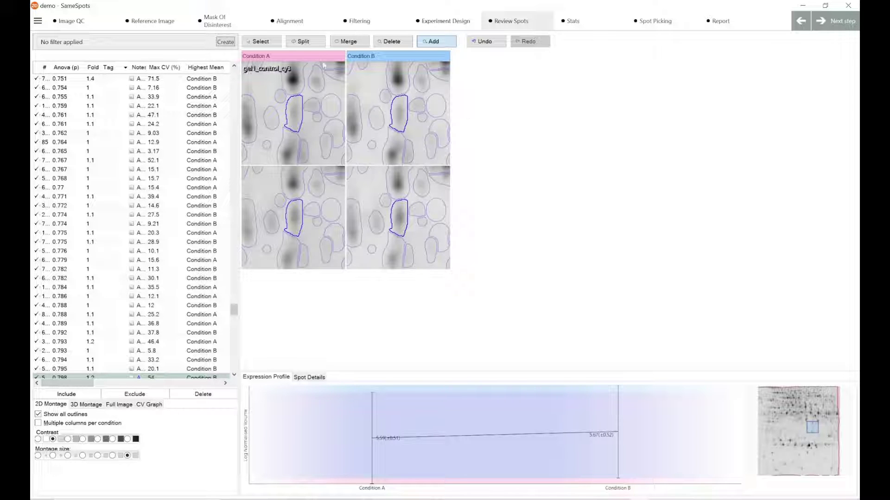
# - Merge the outlined spot with the one below into an elongated spot with Anova p 0.804
pyautogui.click(346, 42)
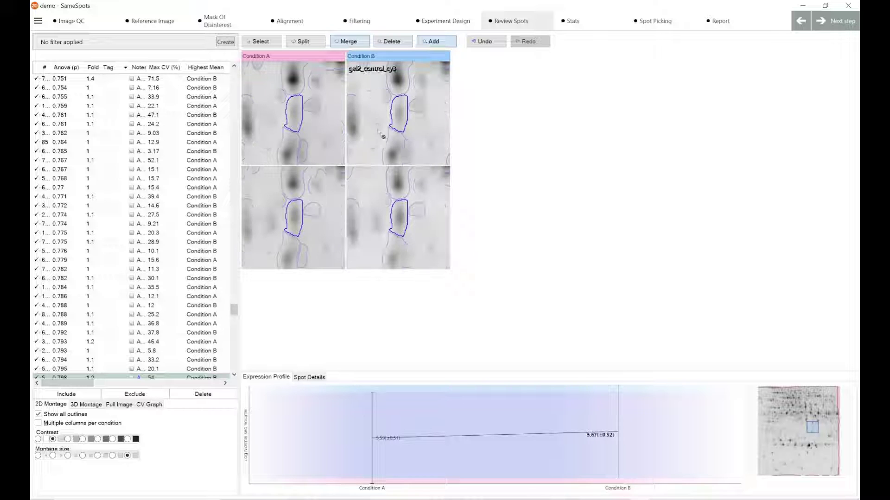
pyautogui.moveTo(401, 112)
pyautogui.mouseDown()
pyautogui.moveTo(398, 151)
pyautogui.moveTo(401, 125)
pyautogui.mouseUp()
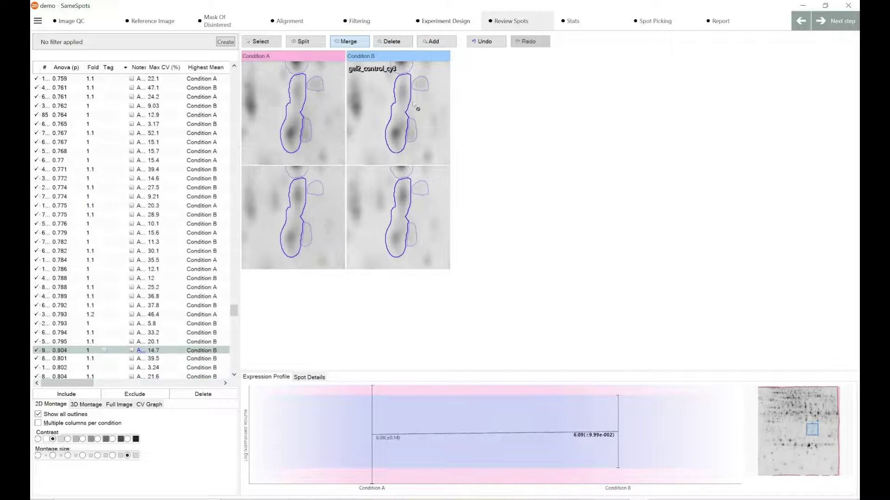
pyautogui.click(302, 44)
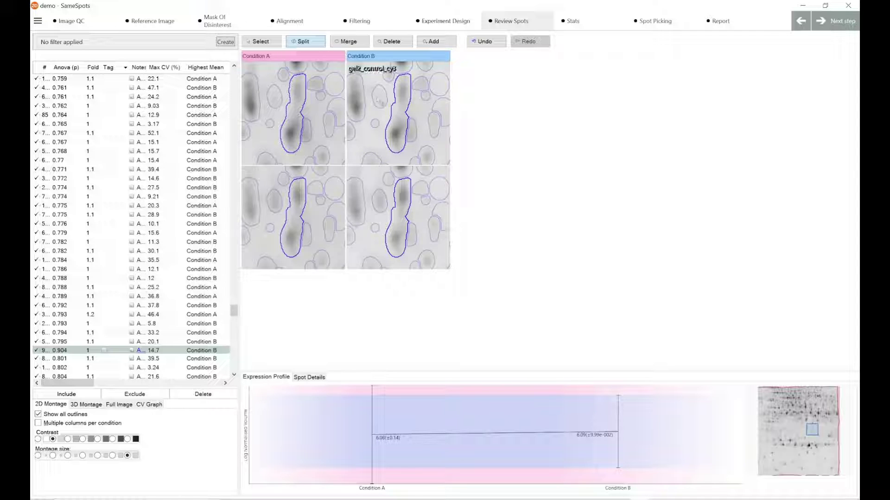
# - Split the merged spot back into two spots and return to selecting spots
pyautogui.click(390, 108)
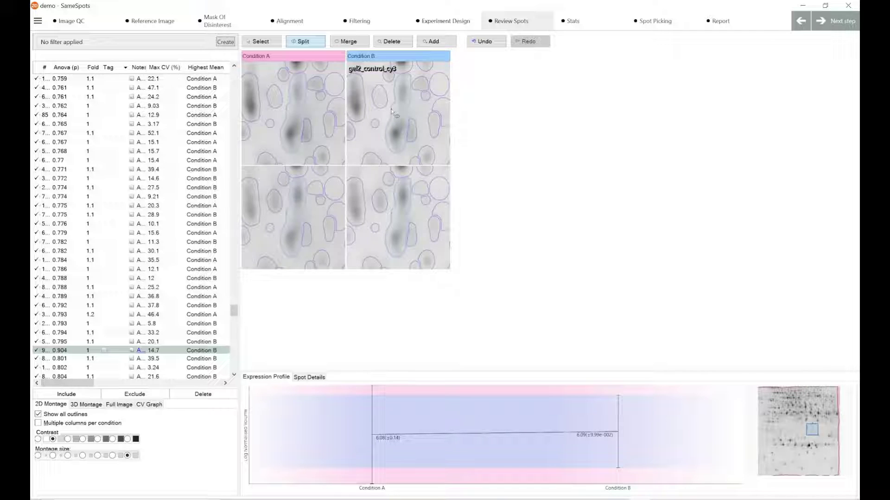
pyautogui.moveTo(392, 111); pyautogui.dragTo(399, 94)
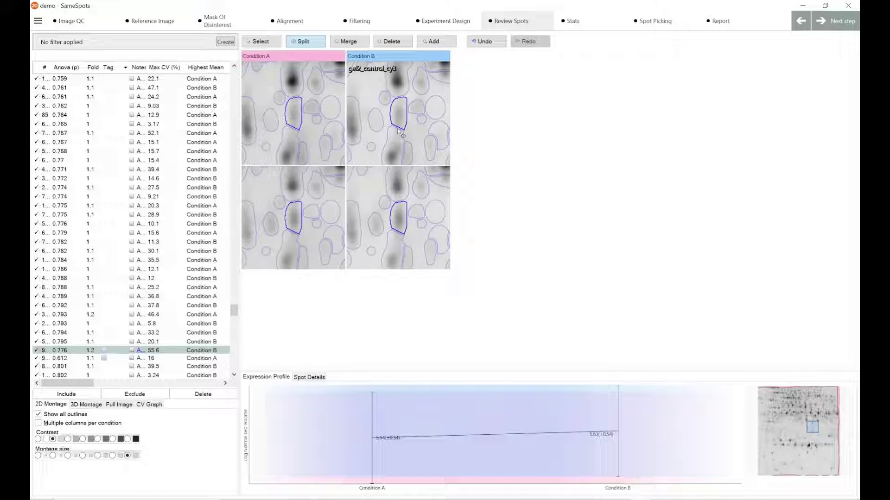
pyautogui.click(271, 45)
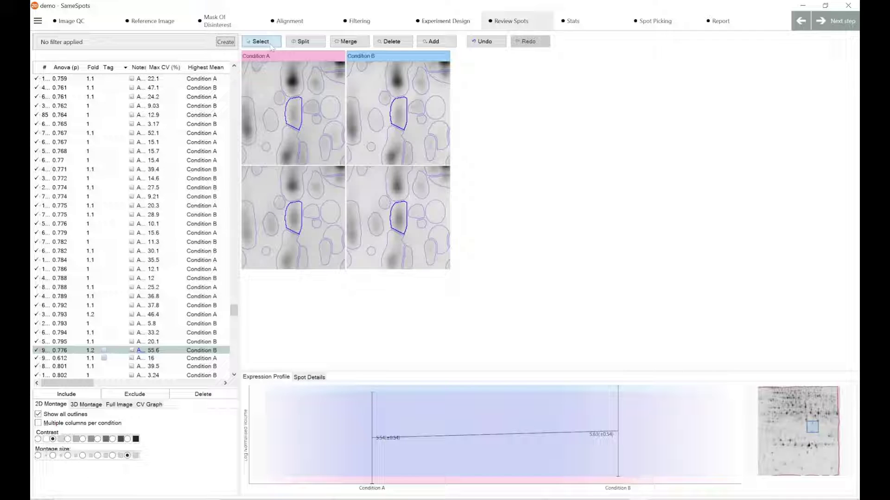
# - Click through several more spots, ending on the Anova p 0.601 spot with a flat 4.36 vs 4.38 profile
pyautogui.click(287, 105)
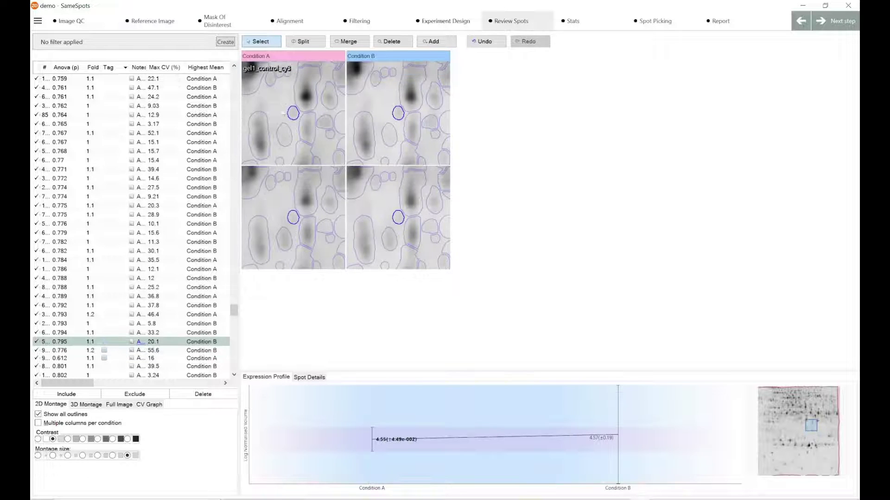
pyautogui.click(322, 135)
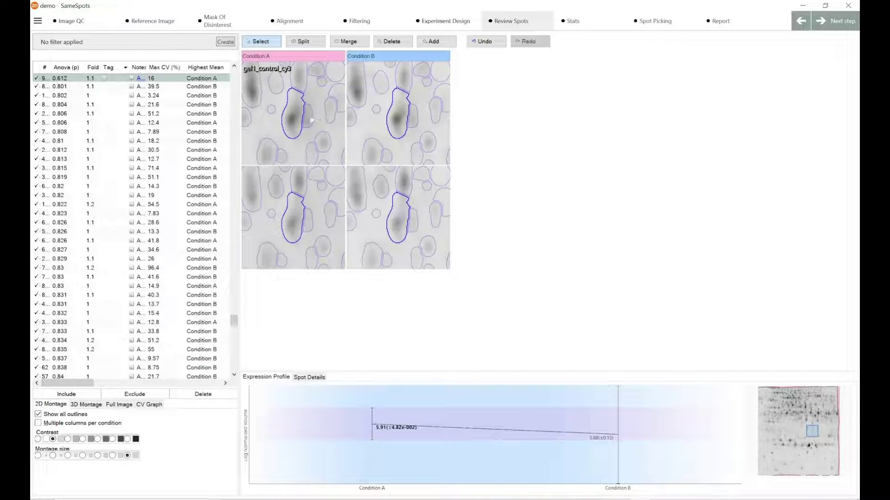
pyautogui.click(313, 119)
pyautogui.click(327, 95)
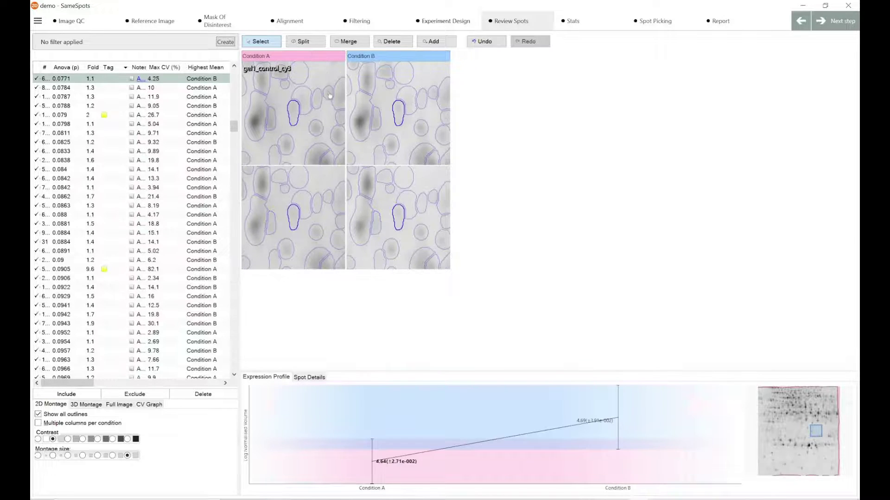
pyautogui.click(329, 96)
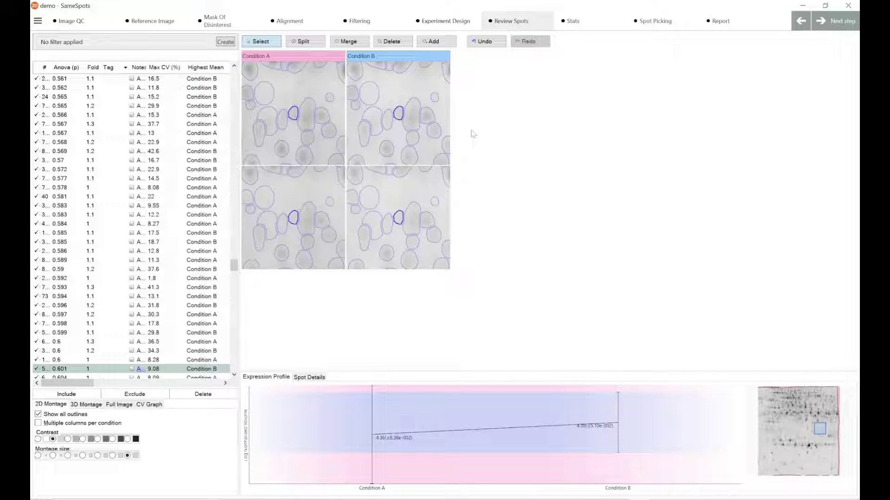
# - Go to the Stats stage PCA of 904 spots and tag spot 587 as Max fold change ≥ 2
pyautogui.click(573, 28)
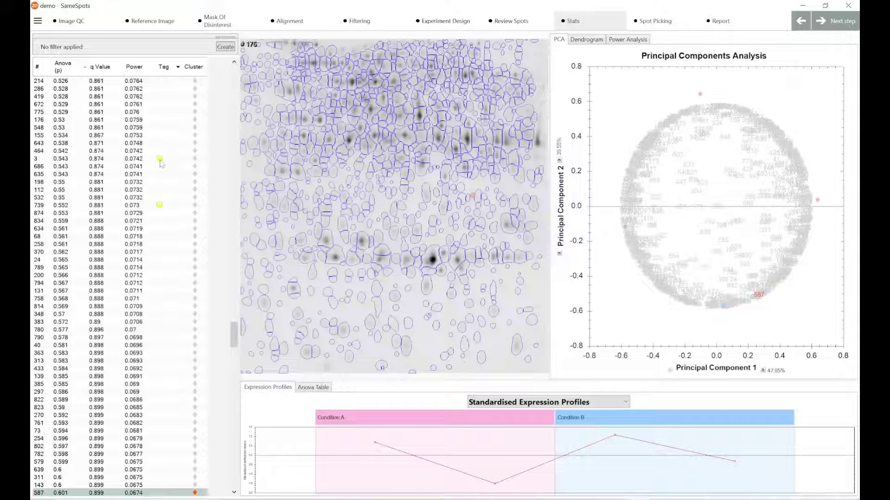
pyautogui.click(178, 68)
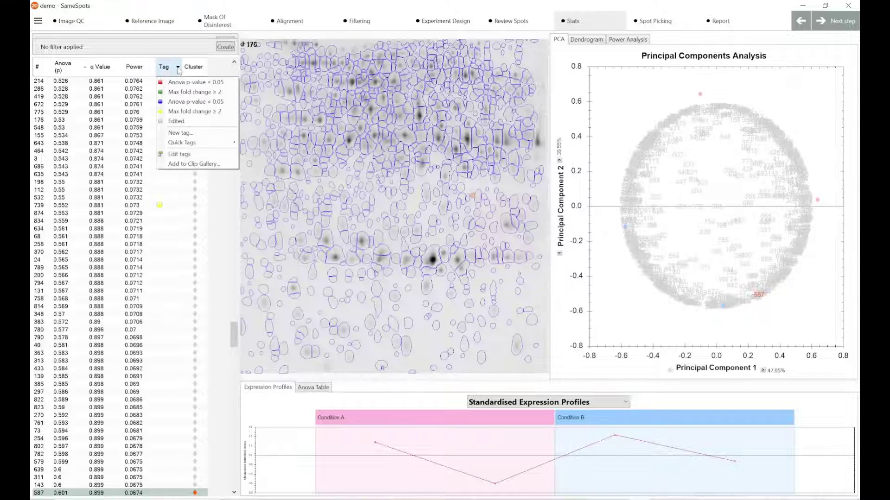
pyautogui.click(195, 111)
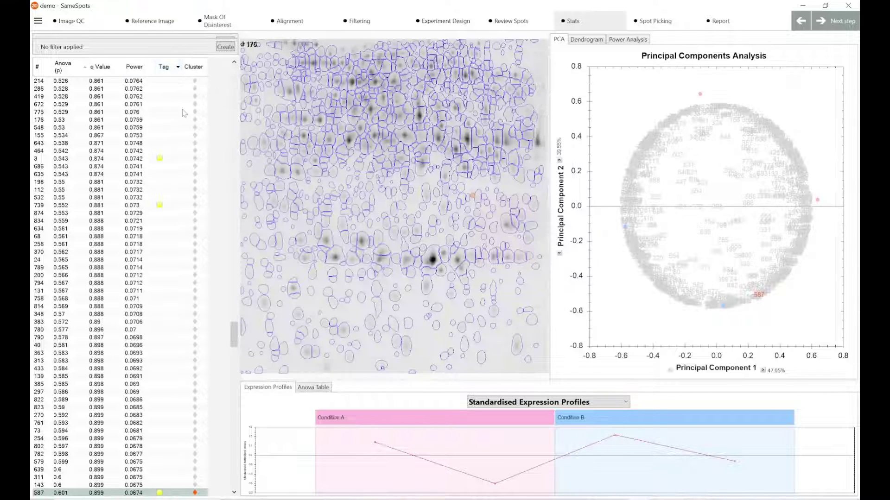
pyautogui.click(178, 68)
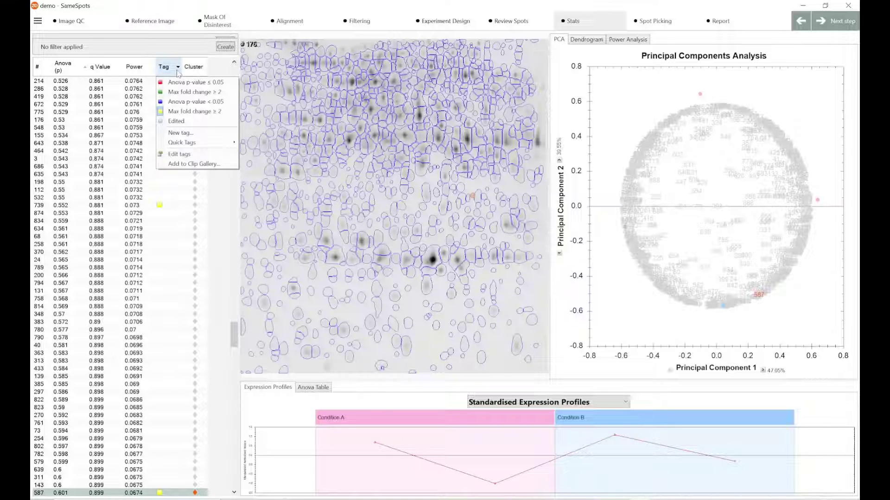
# - Create a filter requiring both Max fold change ≥ 2 and Anova p-value < 0.05 tags, leaving 22 spots
pyautogui.click(225, 47)
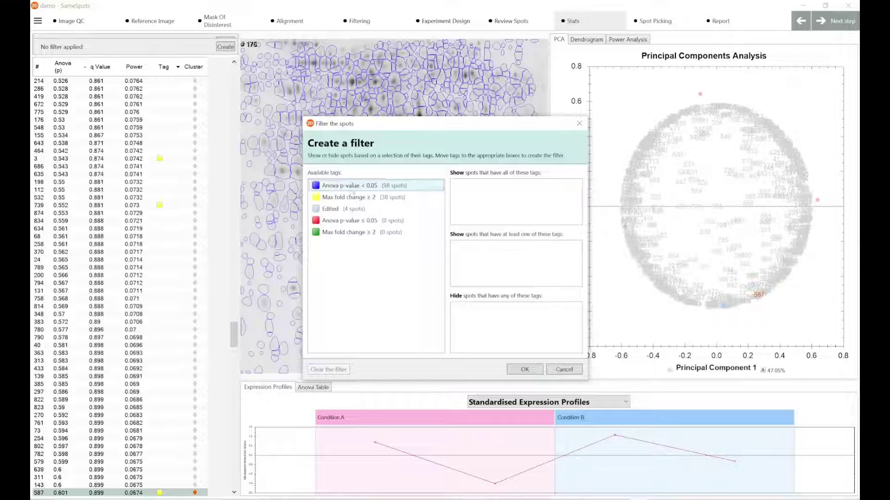
pyautogui.moveTo(360, 200); pyautogui.dragTo(489, 194)
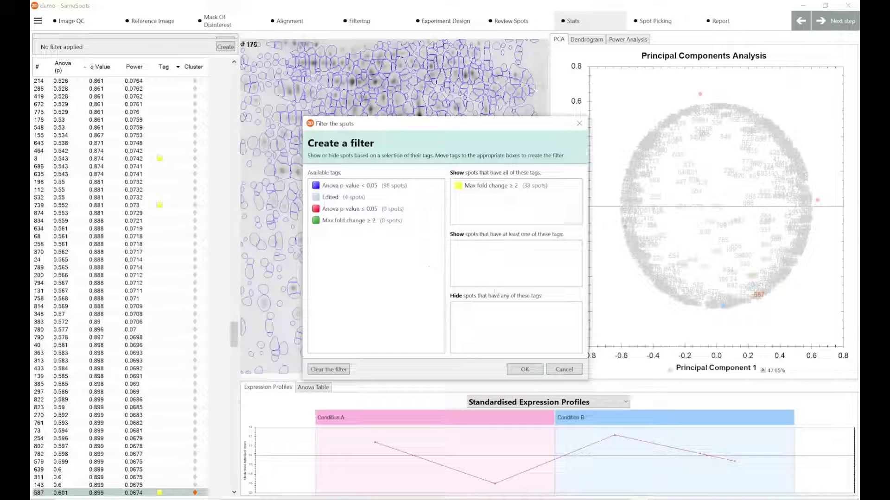
pyautogui.moveTo(382, 221)
pyautogui.mouseDown()
pyautogui.moveTo(420, 244)
pyautogui.moveTo(489, 315)
pyautogui.moveTo(371, 234)
pyautogui.mouseUp()
pyautogui.moveTo(371, 188); pyautogui.dragTo(500, 205)
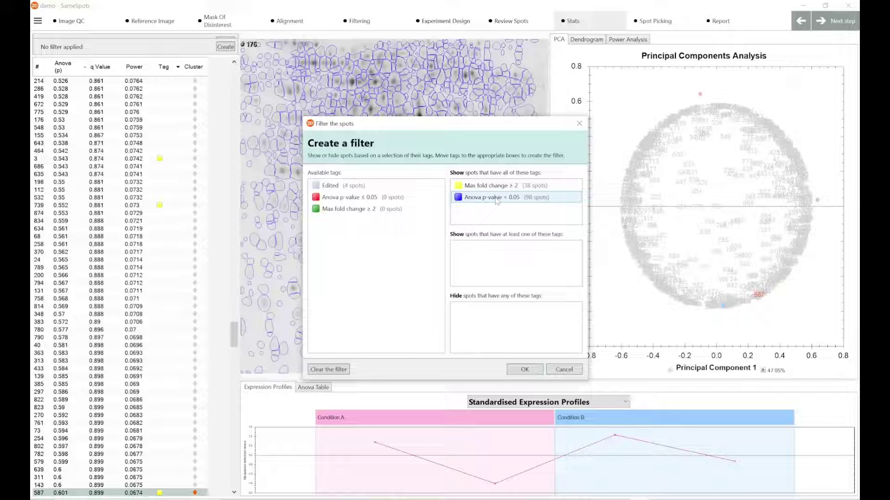
pyautogui.click(495, 192)
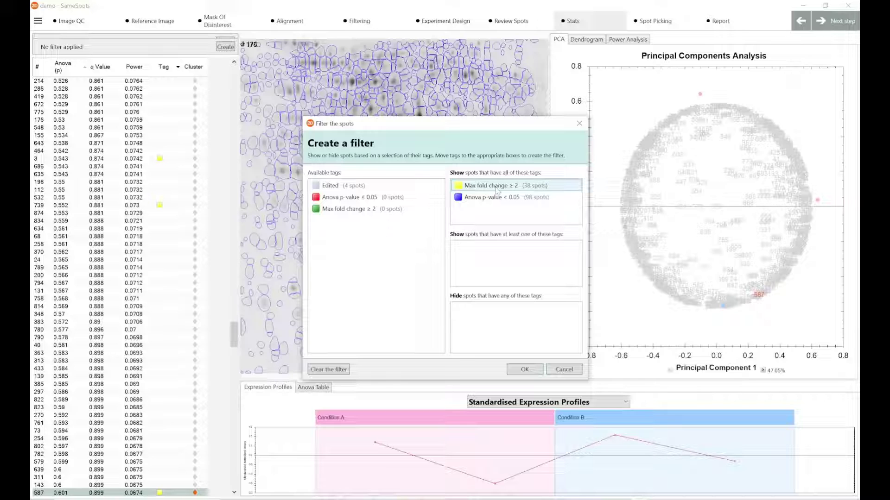
pyautogui.click(537, 371)
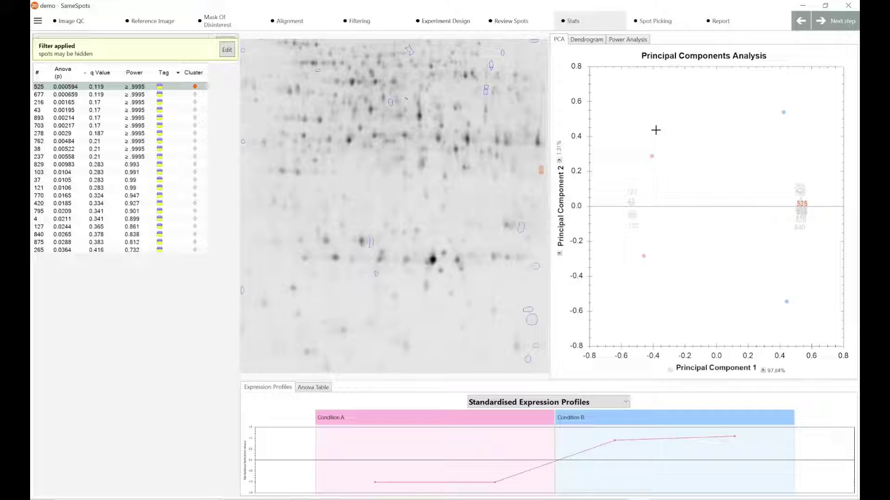
# - Cut the dendrogram and inspect clusters 43/38, 762/770/840, and 420/4/875/265
pyautogui.click(582, 42)
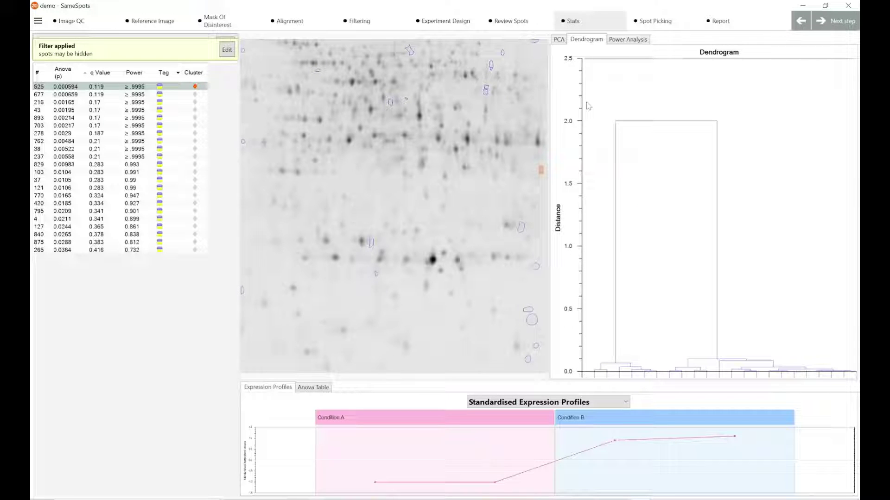
pyautogui.moveTo(621, 59); pyautogui.dragTo(628, 232)
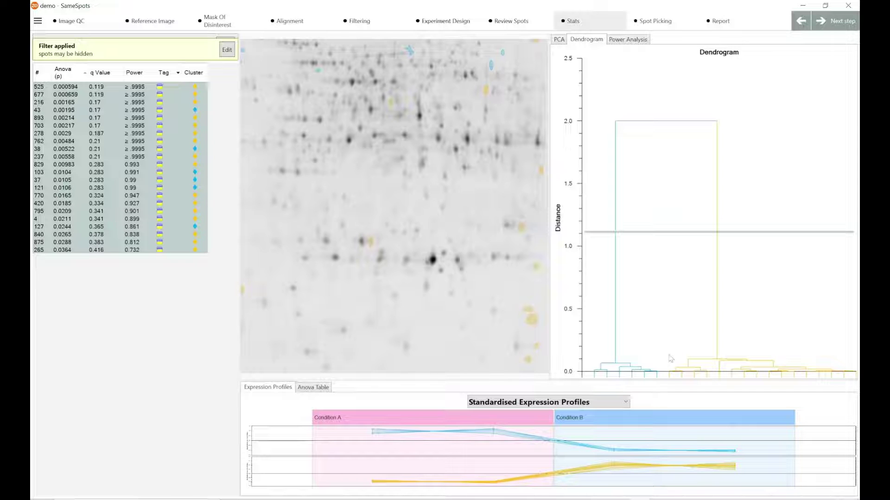
pyautogui.click(653, 374)
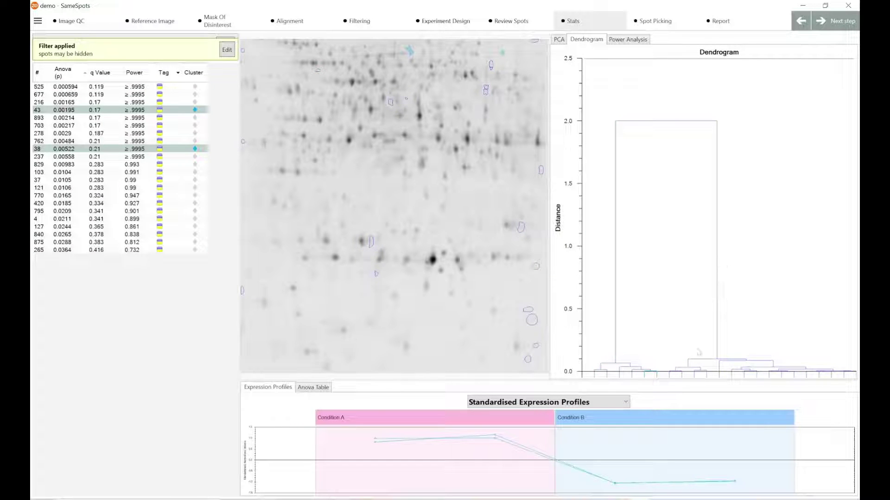
pyautogui.click(685, 372)
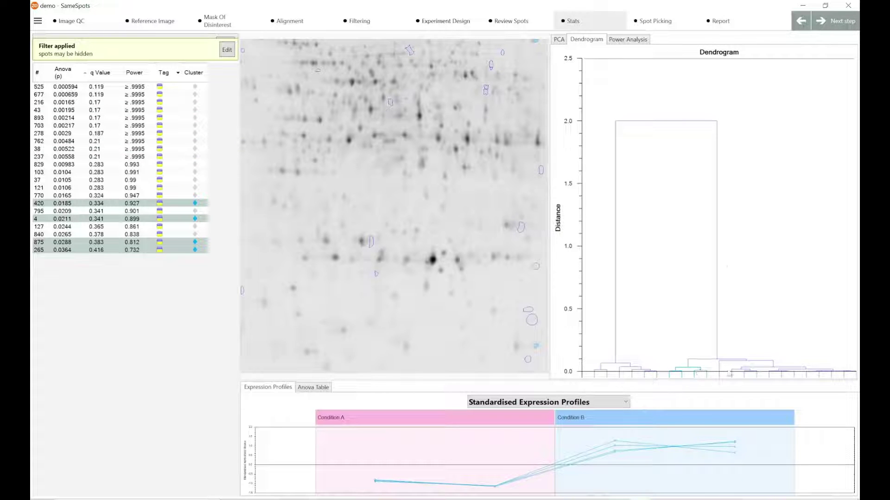
pyautogui.click(740, 373)
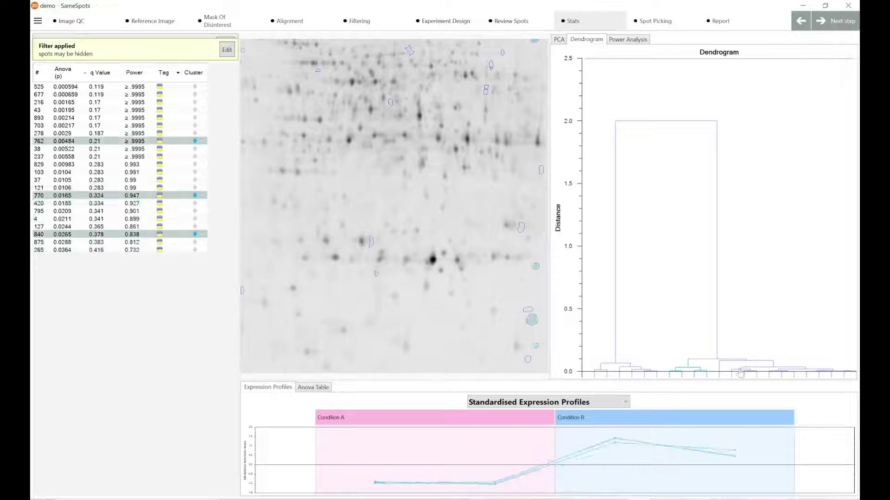
pyautogui.click(677, 372)
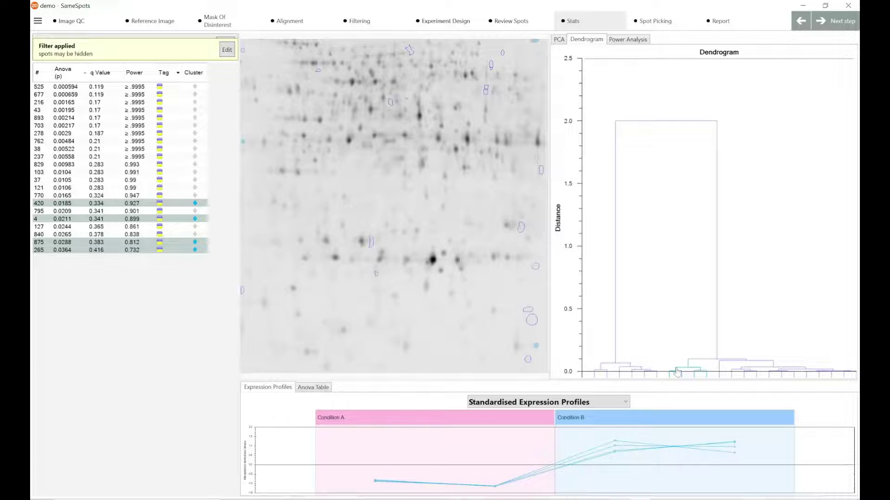
# - Check the power analysis chart (95.5% with power > 0.8), then go back to the PCA plot
pyautogui.click(638, 42)
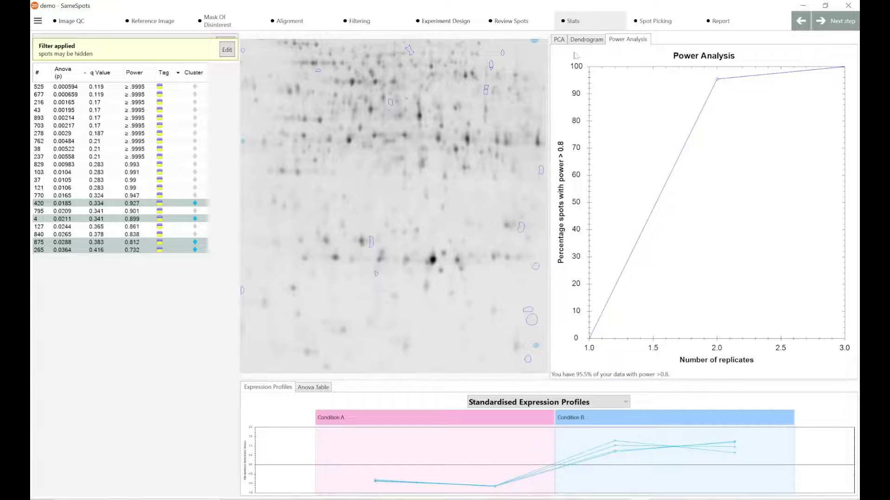
pyautogui.click(560, 40)
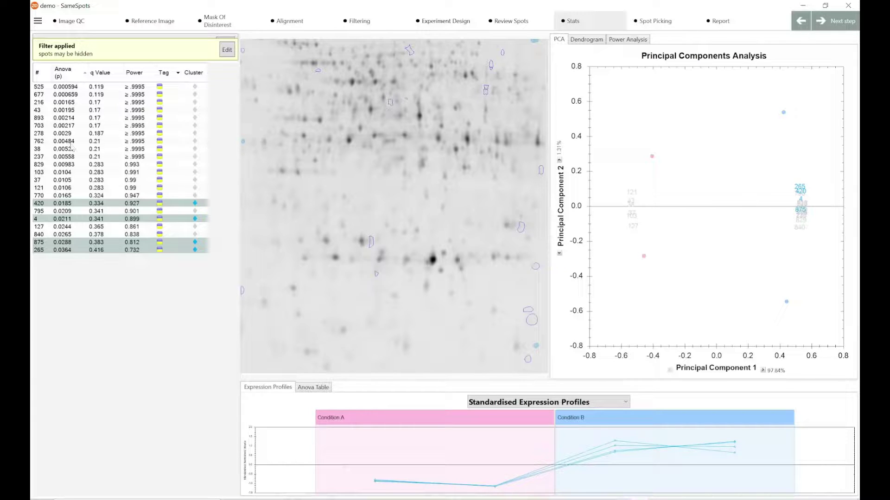
# - Select spot 103 and toggle its expression profile between Standardised and Normal
pyautogui.click(72, 143)
pyautogui.click(77, 173)
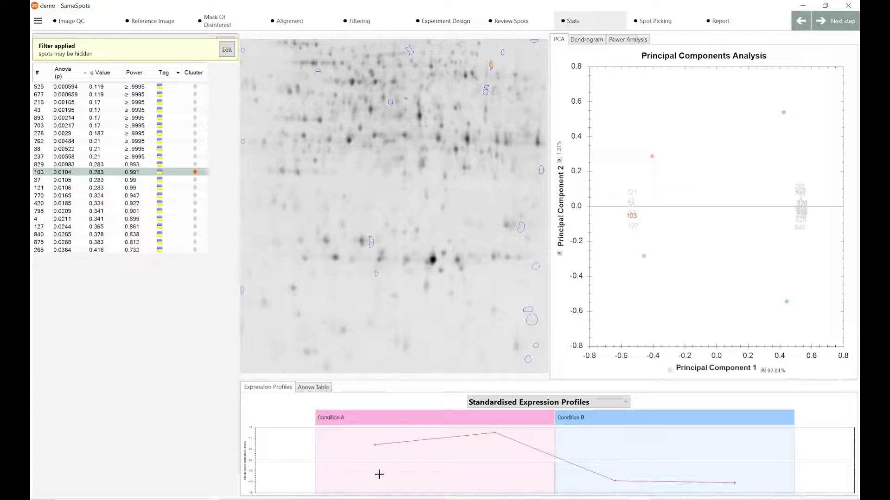
pyautogui.click(595, 403)
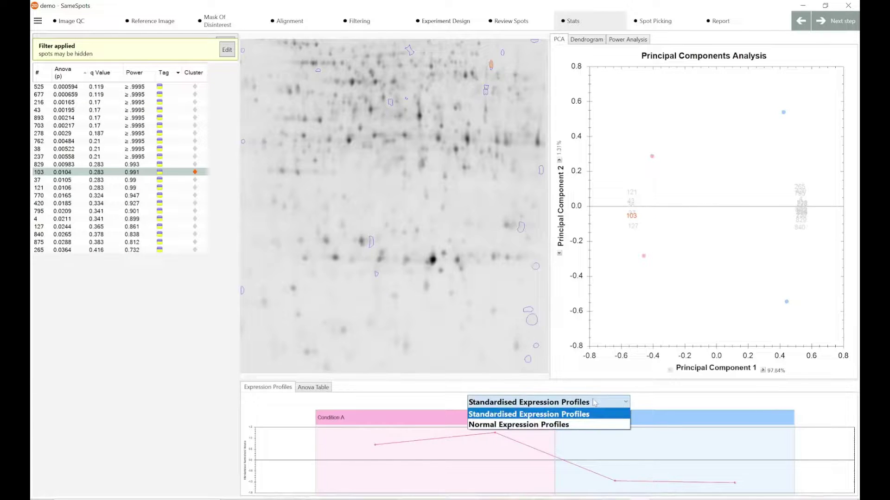
pyautogui.click(580, 415)
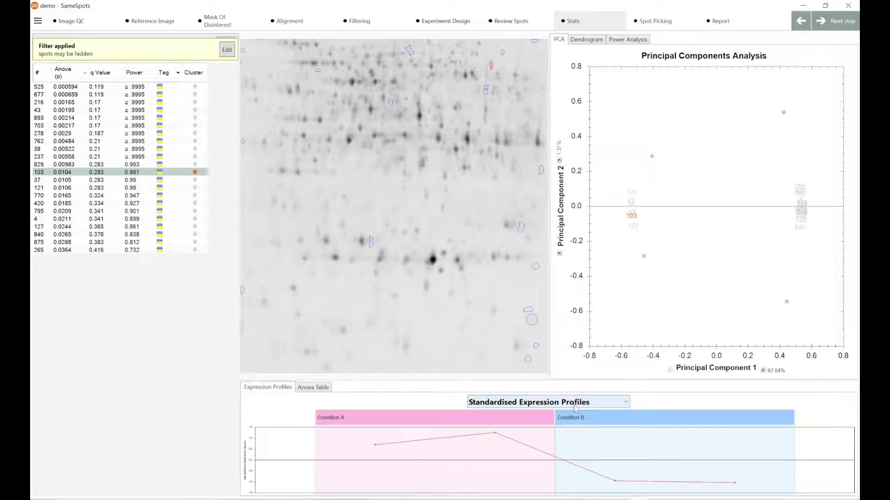
pyautogui.click(576, 403)
pyautogui.click(565, 426)
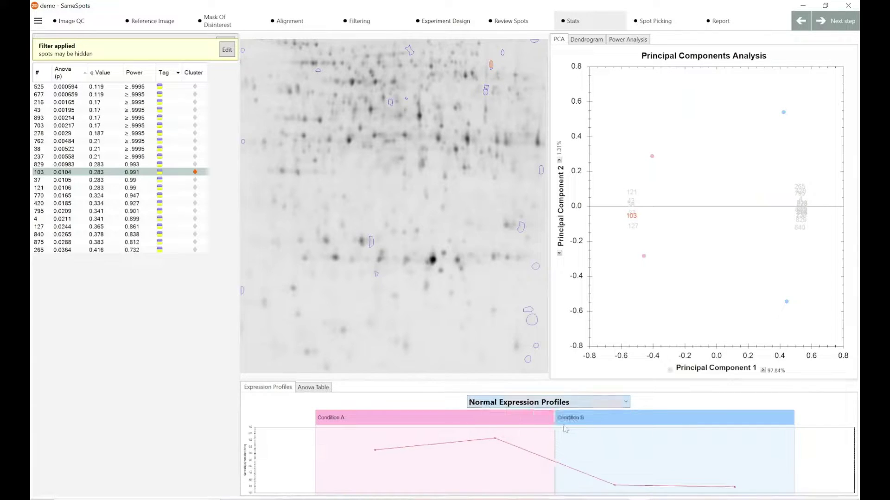
pyautogui.click(568, 404)
pyautogui.click(567, 414)
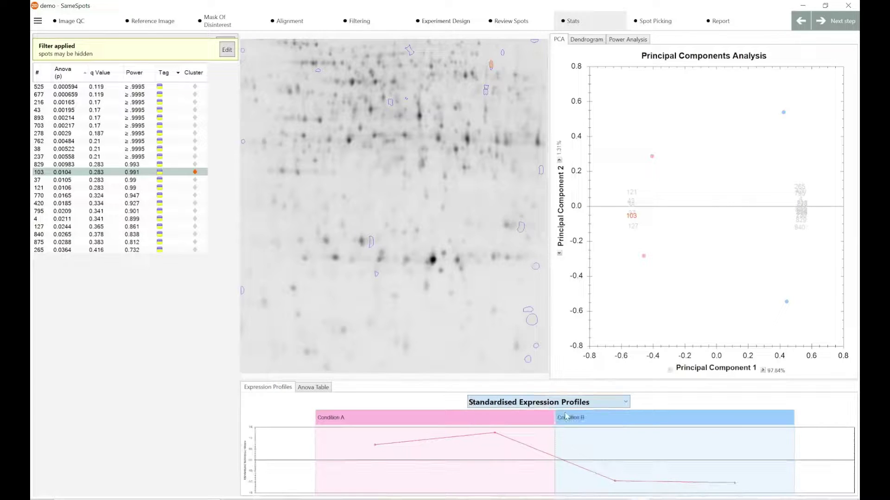
# - Switch to Normal profiles and show spot 103's ANOVA table: F 94.925, p 0.010
pyautogui.click(485, 406)
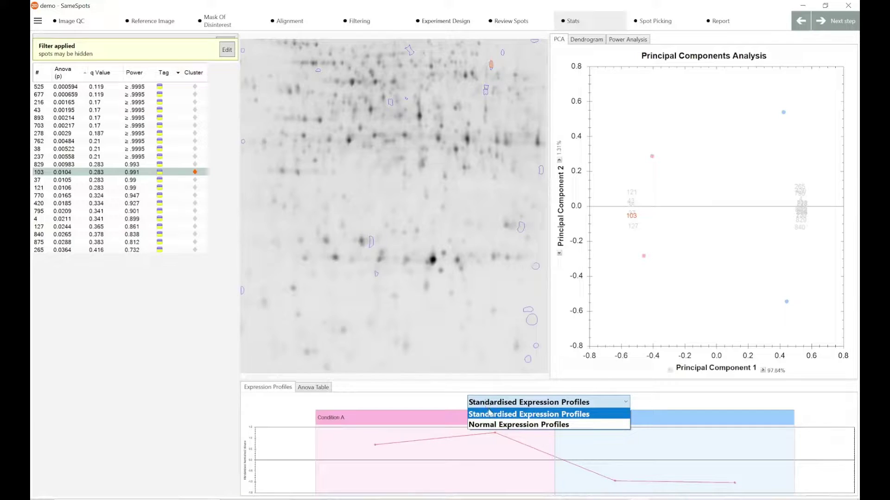
pyautogui.click(482, 425)
pyautogui.click(326, 390)
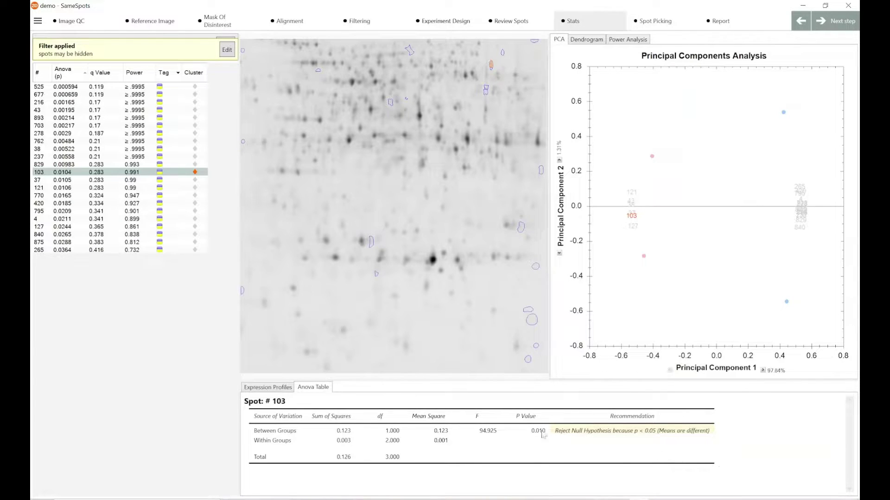
# - Bring up the context menu on spot 103's ANOVA table
pyautogui.rightClick(509, 431)
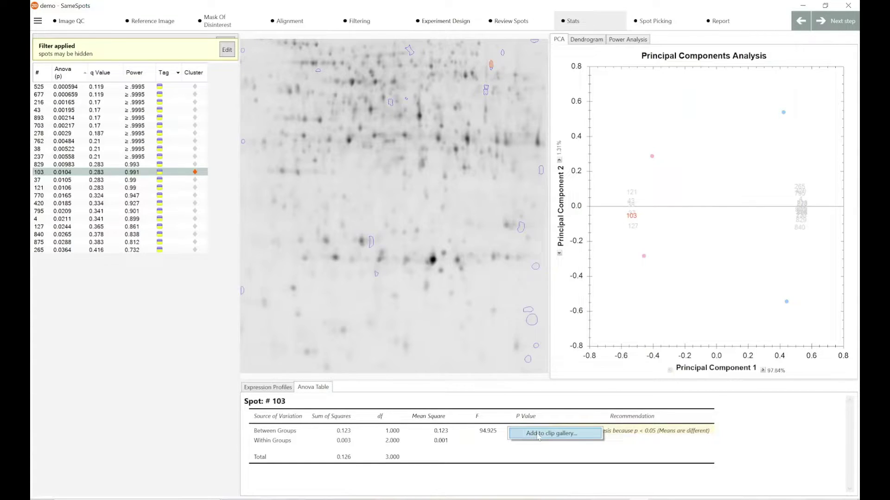
# - Choose 'Add to clip gallery...' to preview spot 103's ANOVA table as a clip titled 'ANOVA Table'
pyautogui.click(538, 434)
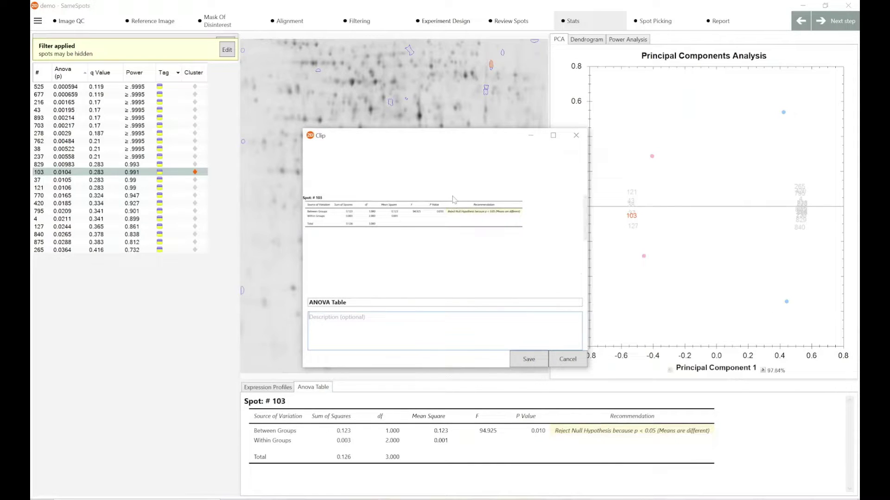